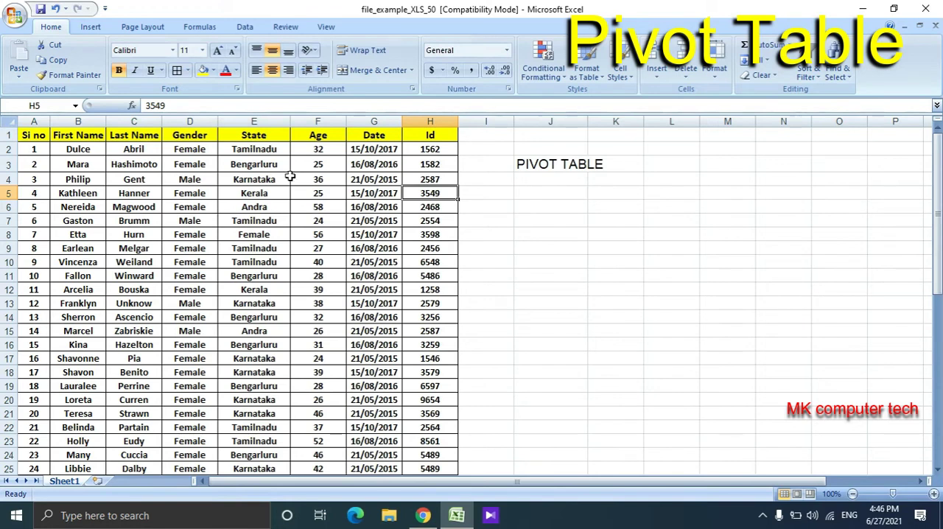
- Look through the State column's entries and the header row of the source table
left_click(273, 158)
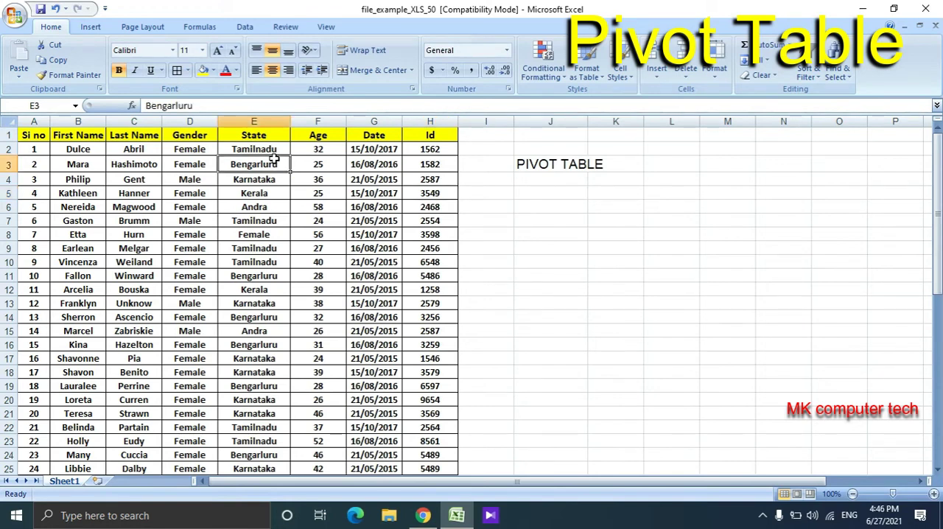
key("Down")
key("Down")
key("Down")
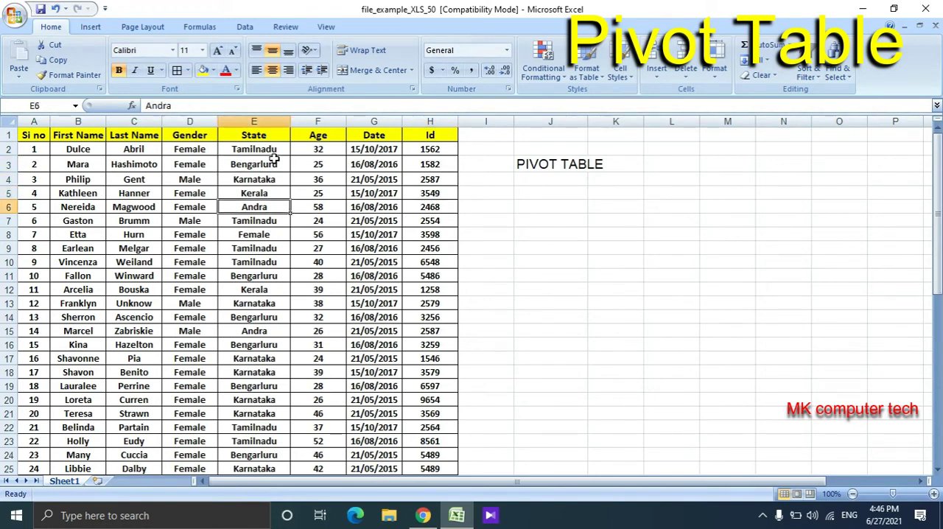
key("Down")
key("Down")
key("Down")
key("Down")
key("Down")
key("Down")
key("Down")
key("Down")
key("Down")
key("Down")
key("Down")
key("Down")
key("Down")
key("Down")
key("Down")
key("Down")
key("Down")
key("Down")
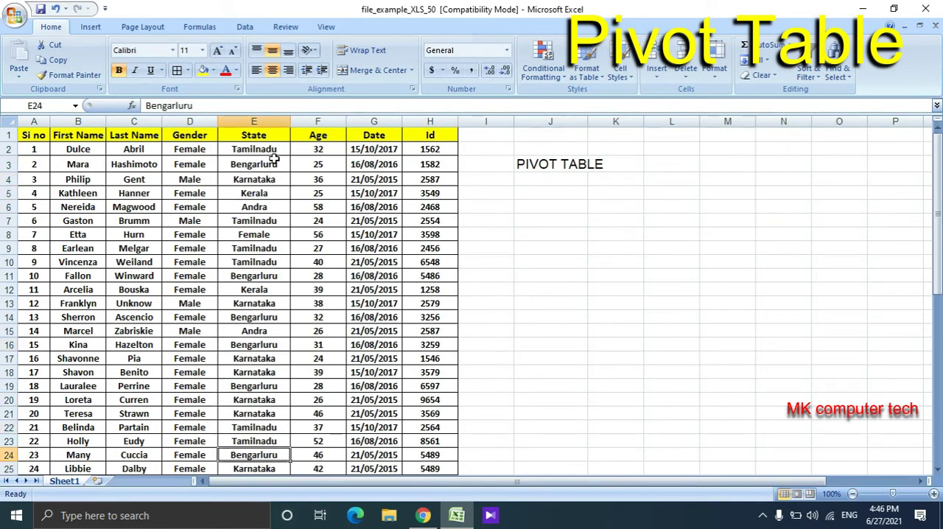
key("Down")
key("Down")
key("Down")
key("Up")
key("Up")
key("Up")
key("Up")
key("Up")
key("Up")
key("Up")
key("Up")
key("Up")
key("Up")
key("Up")
key("Up")
key("Up")
key("Up")
key("Up")
key("Up")
key("Up")
key("Up")
key("Up")
key("Up")
key("Down")
key("Down")
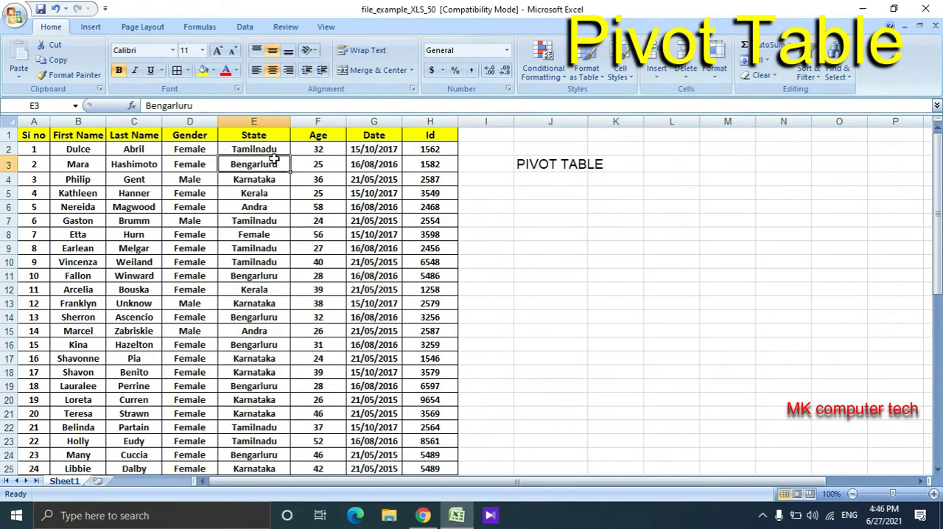
key("Down")
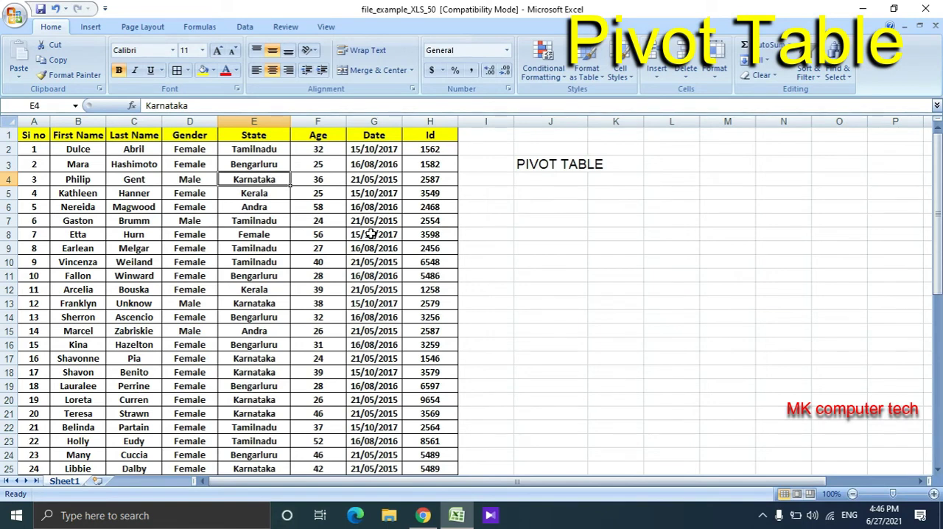
left_click(494, 208)
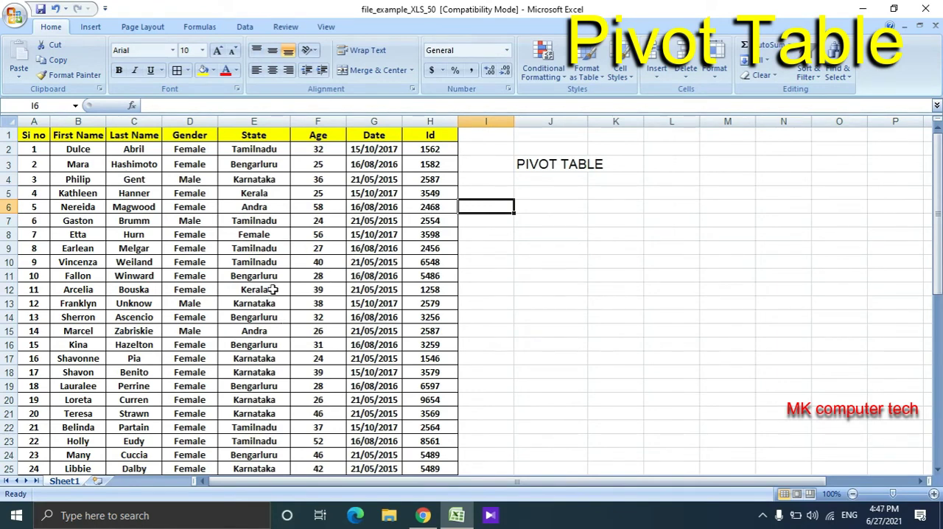
left_click(179, 192)
left_click(33, 135)
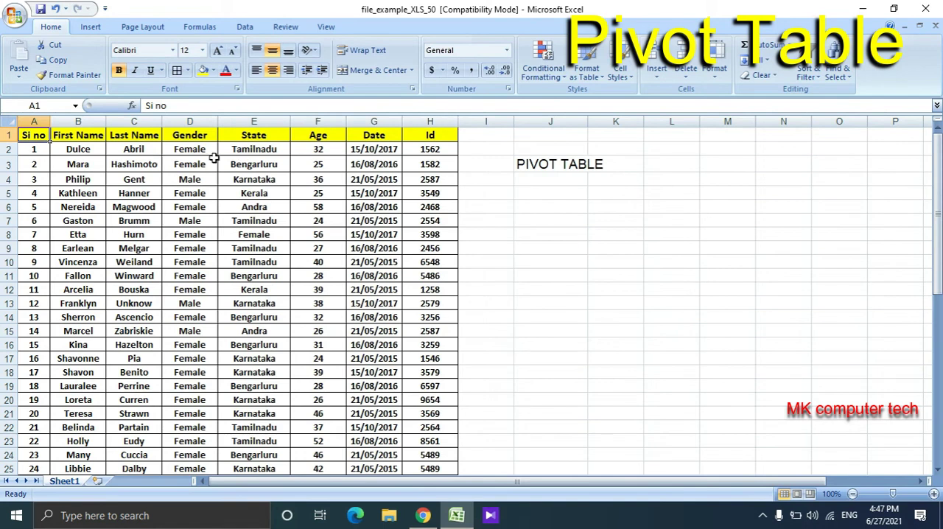
- Insert a blank column before the Gender column and delete it again
left_click(200, 123)
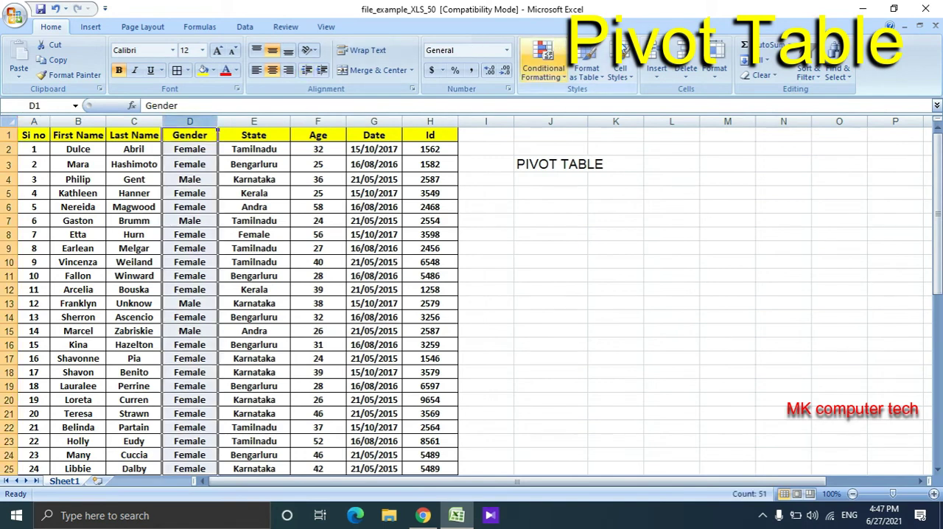
left_click(656, 66)
double_click(196, 162)
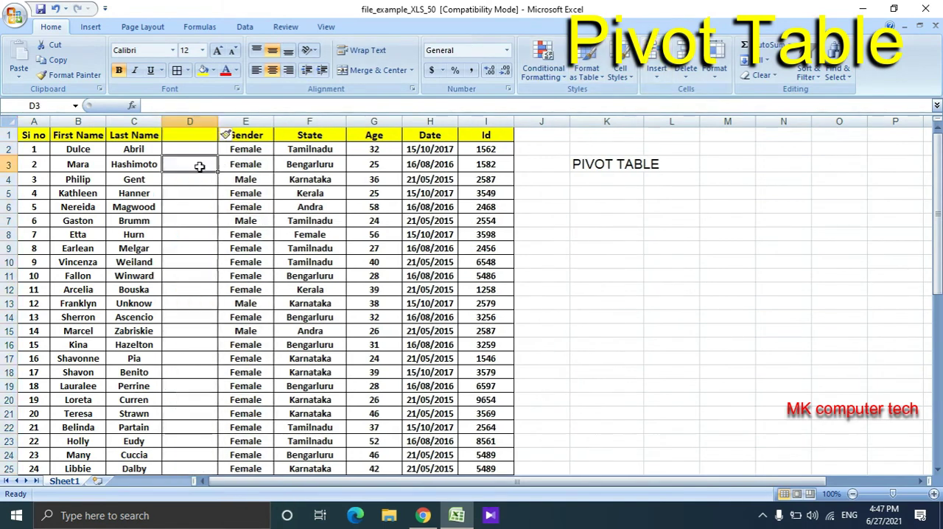
left_click(190, 121)
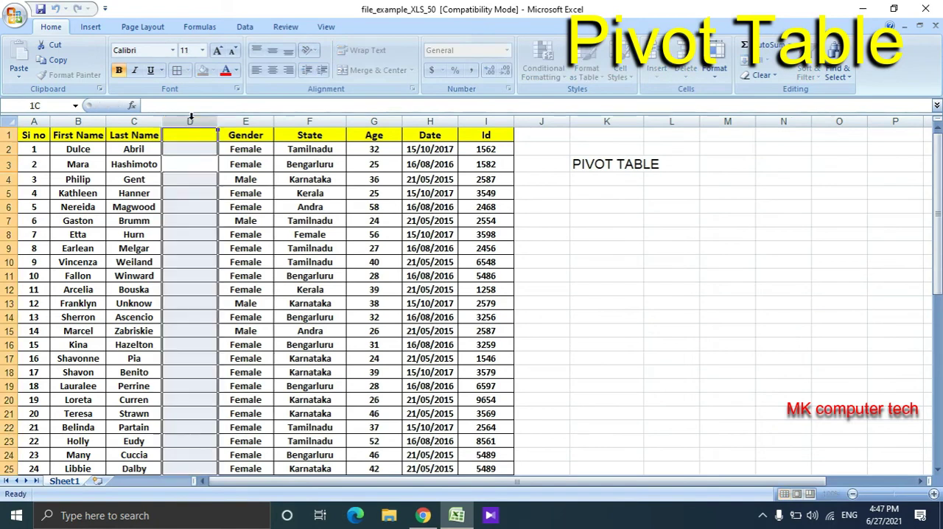
left_click(685, 66)
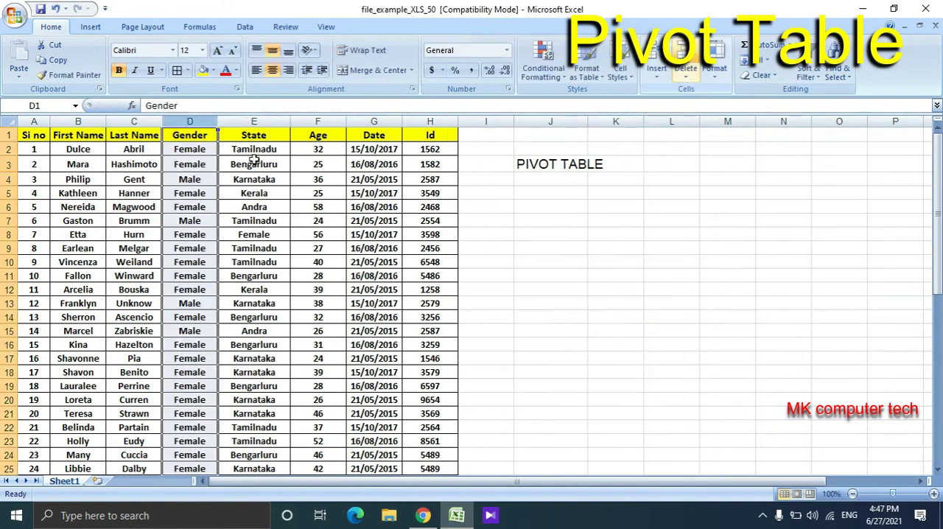
- Create a PivotTable on a new worksheet, using Sheet1!$A:$H as the source range
left_click(150, 201)
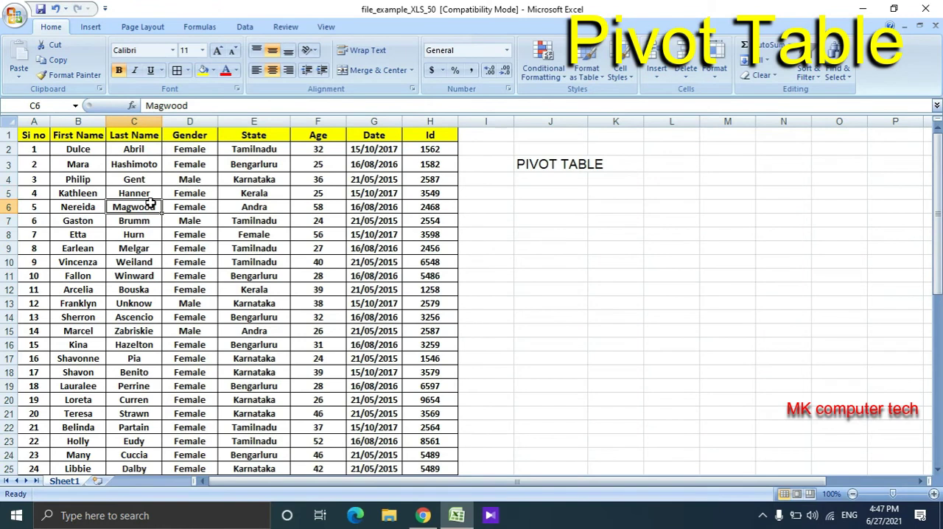
left_click(209, 211)
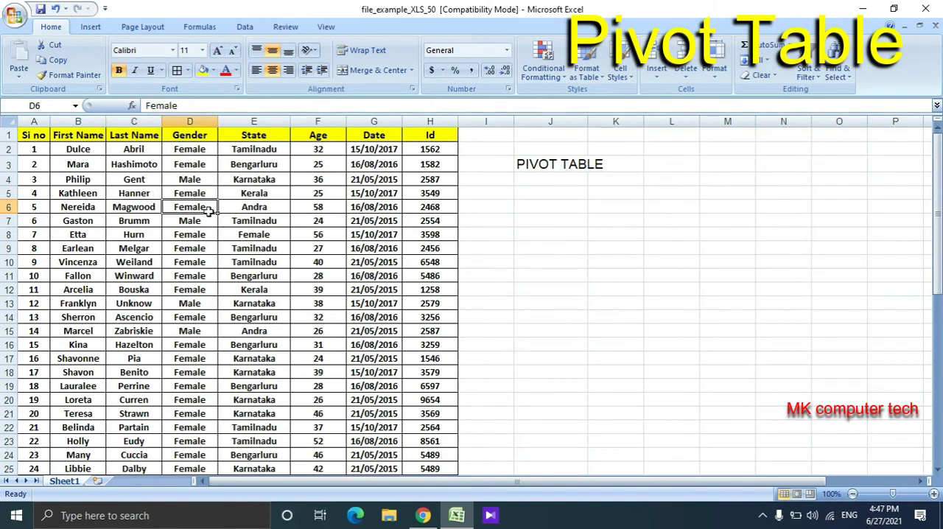
left_click(98, 27)
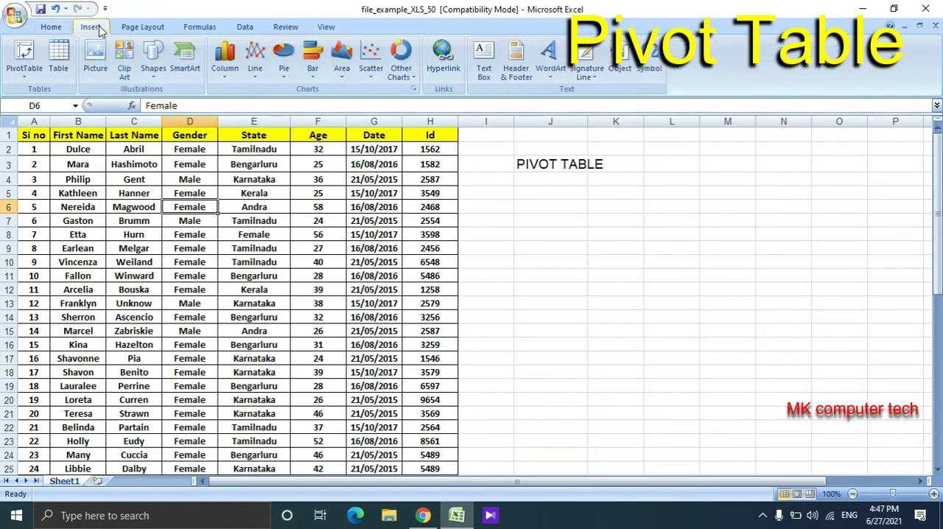
left_click(18, 56)
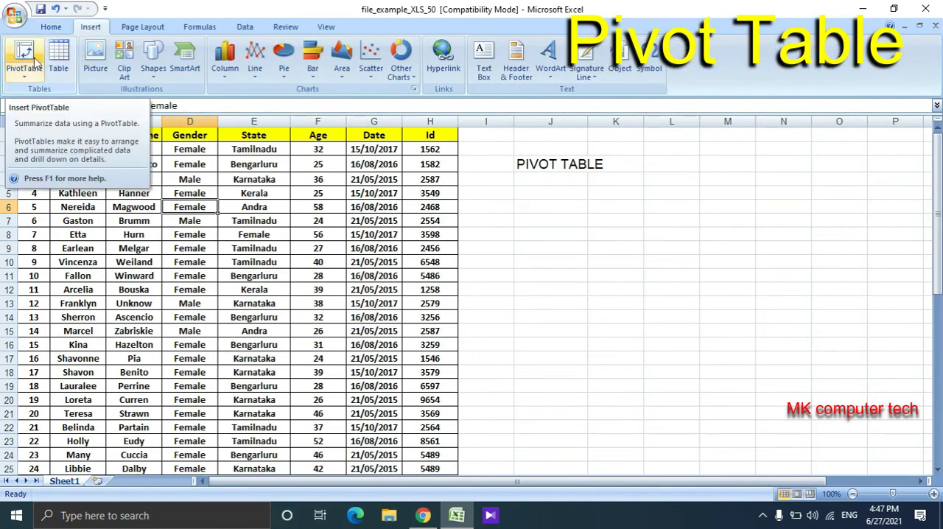
left_click(24, 55)
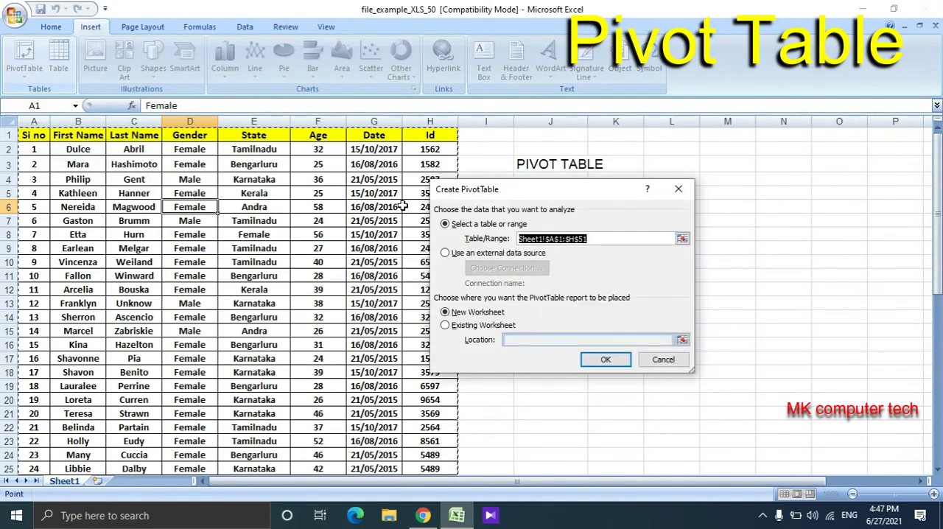
left_click_drag(465, 185, 441, 181)
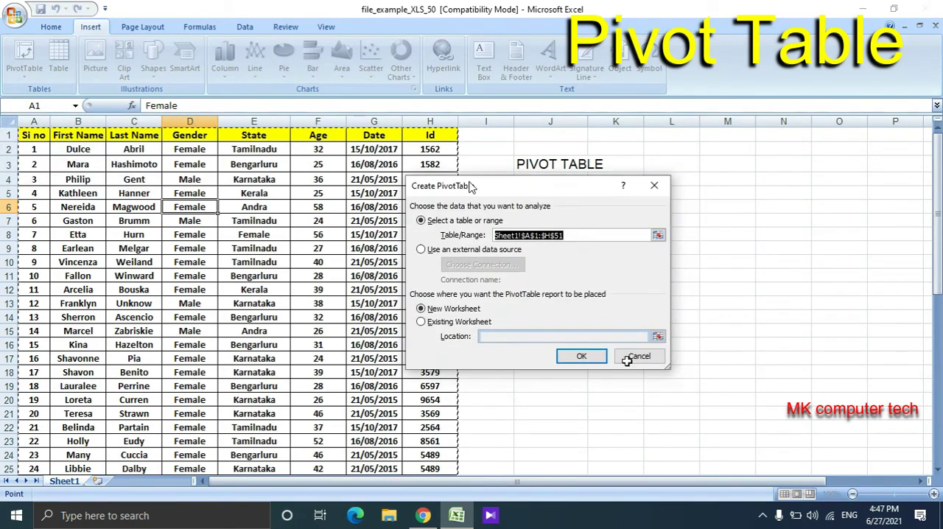
left_click_drag(667, 366, 709, 411)
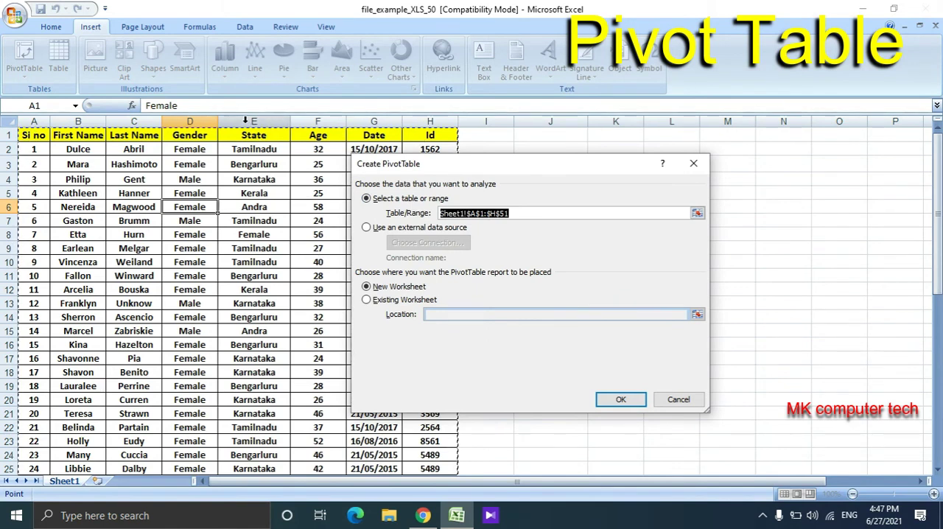
left_click_drag(245, 121, 430, 120)
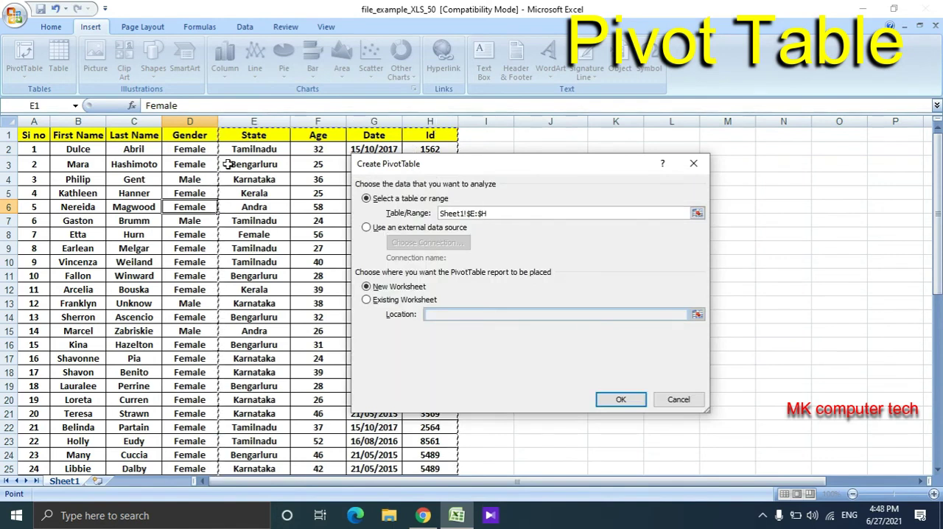
left_click_drag(430, 120, 33, 121)
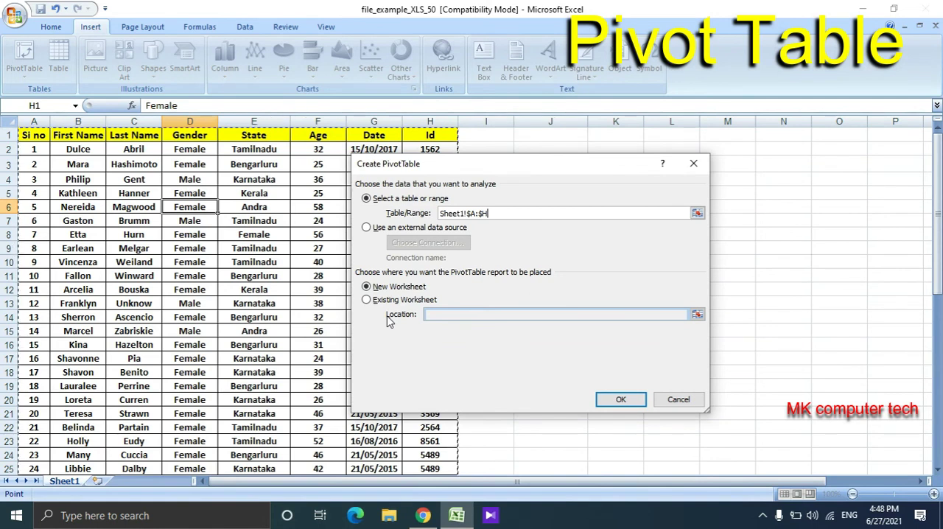
left_click_drag(493, 179, 380, 203)
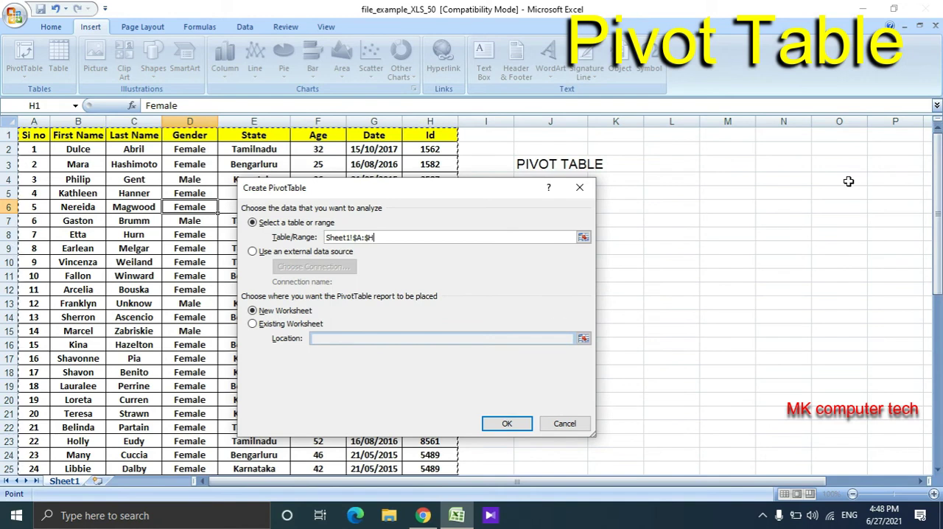
left_click(515, 430)
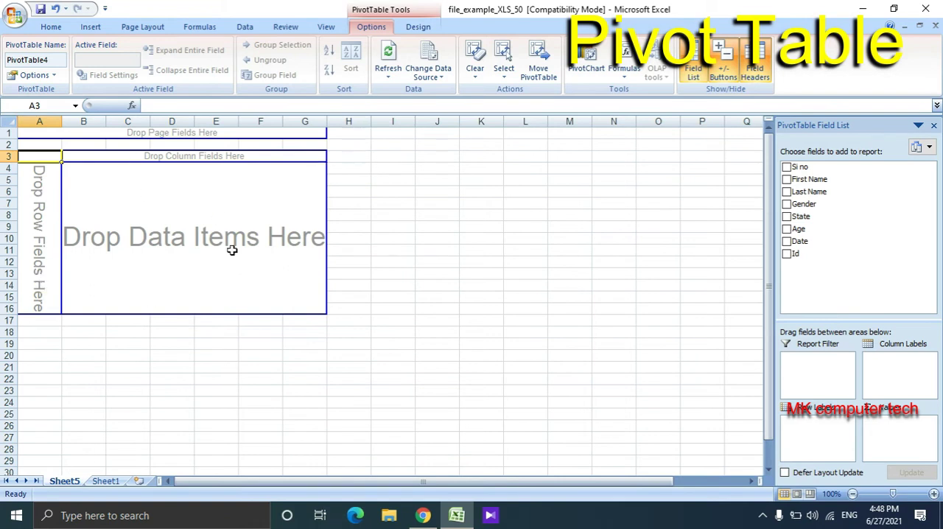
- Compare the PivotTable's field names with the column headers on Sheet1, and return to the PivotTable on Sheet5
left_click(810, 253)
left_click(107, 481)
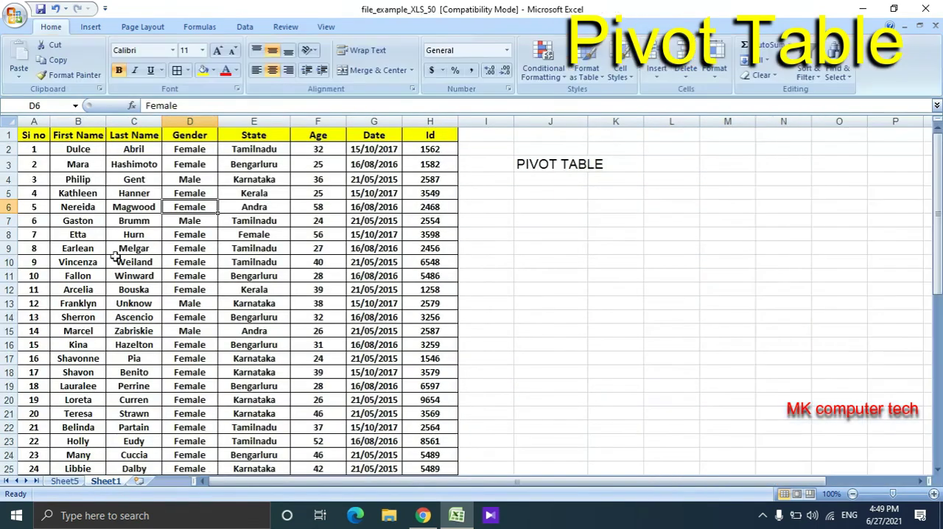
left_click(30, 134)
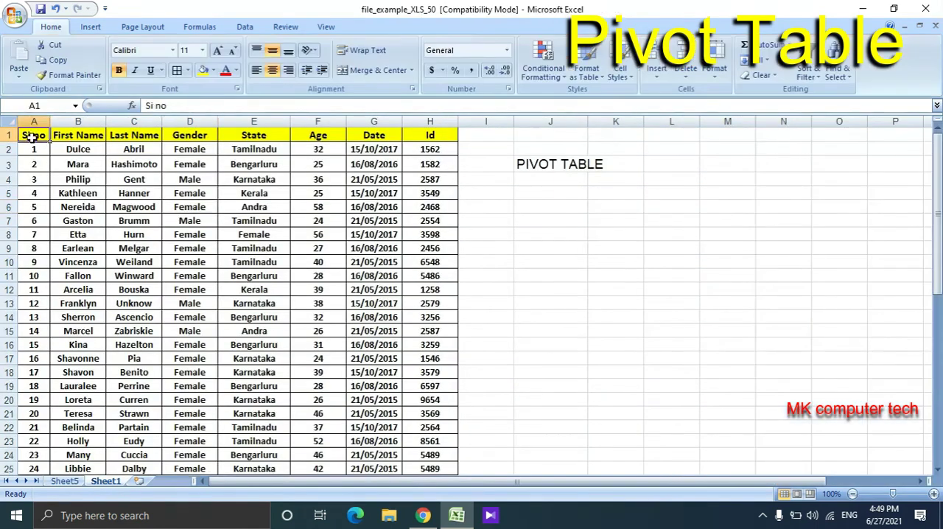
left_click(74, 140)
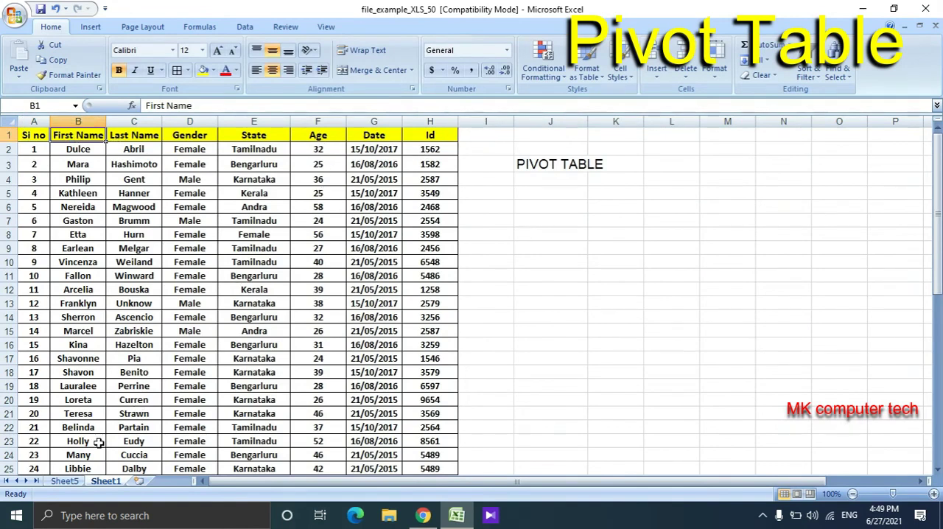
left_click(71, 480)
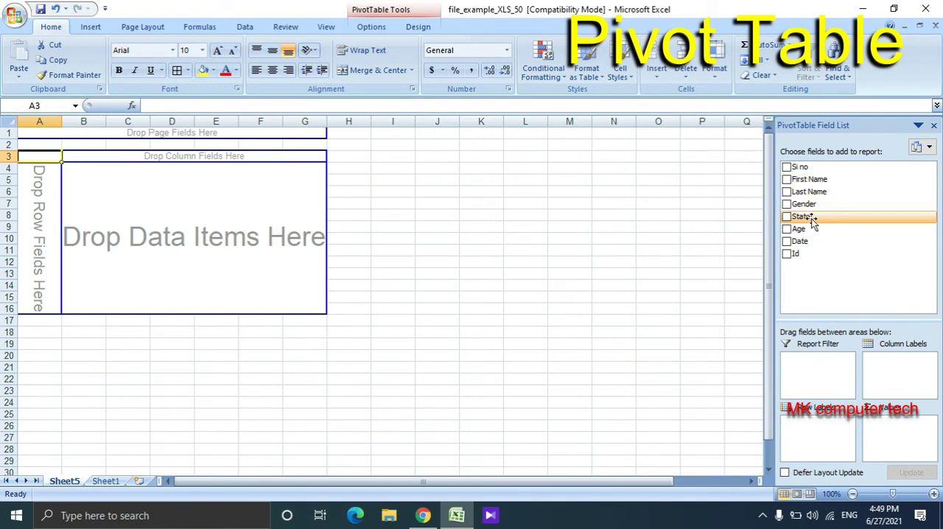
- Add the State field to the PivotTable as column labels, and move it to the row labels
left_click_drag(815, 220, 920, 368)
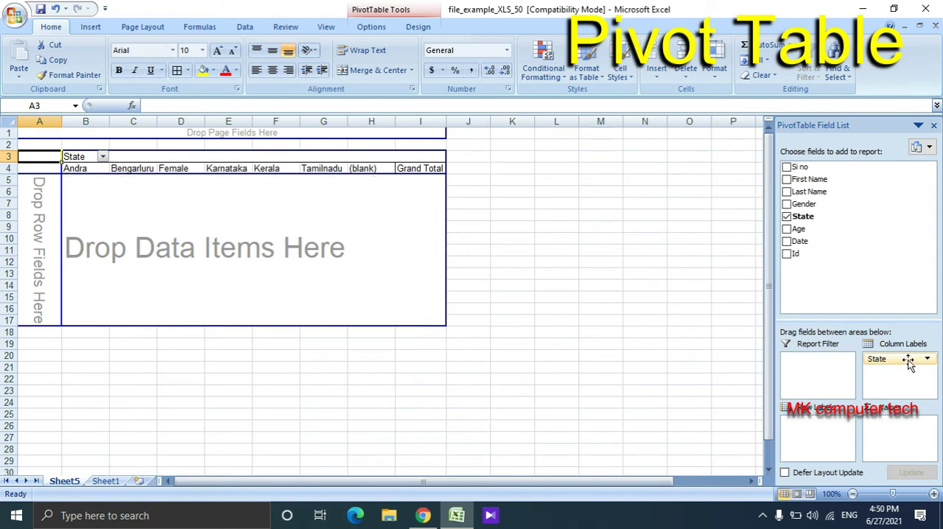
left_click_drag(905, 359, 805, 438)
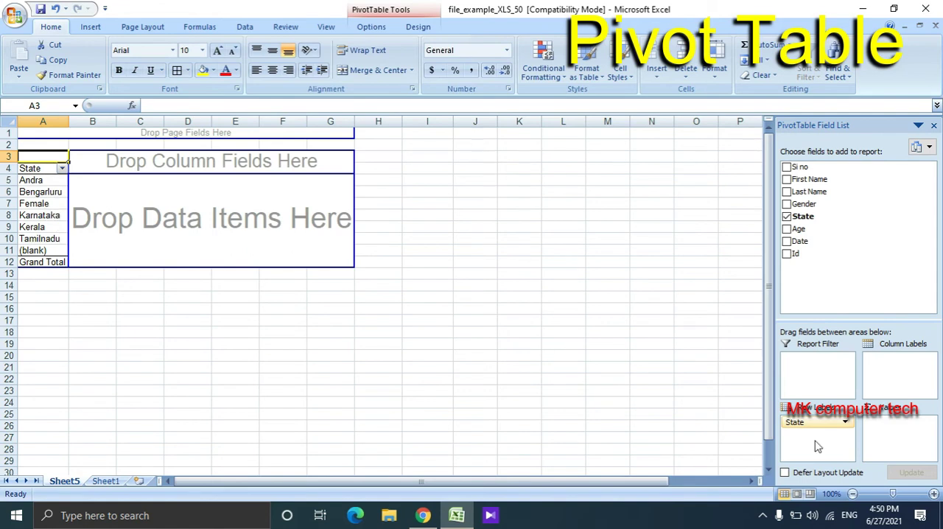
left_click(25, 215)
left_click(38, 239)
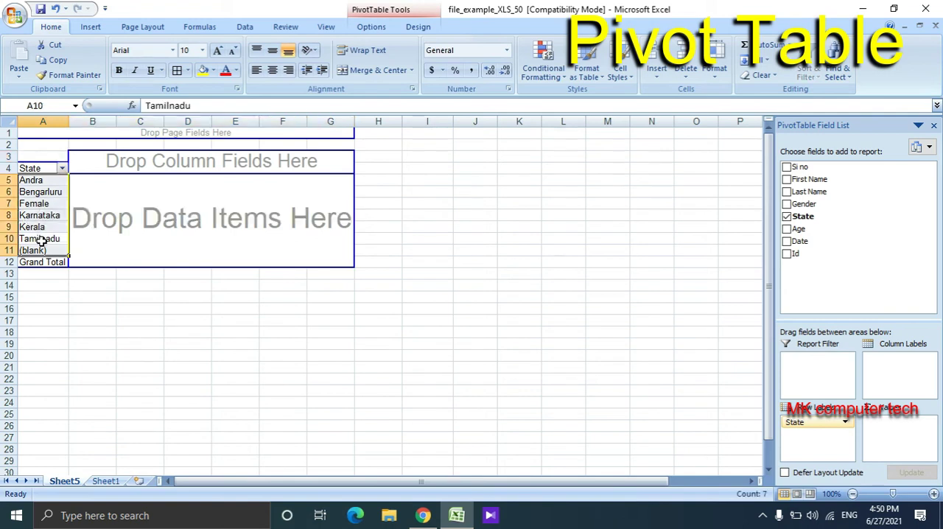
left_click(46, 250)
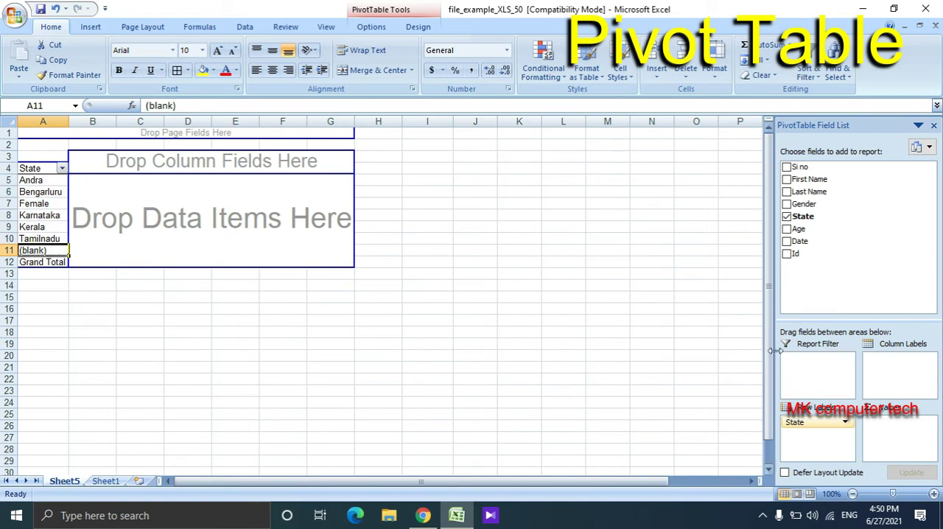
- Use the Gender field as the PivotTable's column labels and also as its values, counted per state
left_click(854, 252)
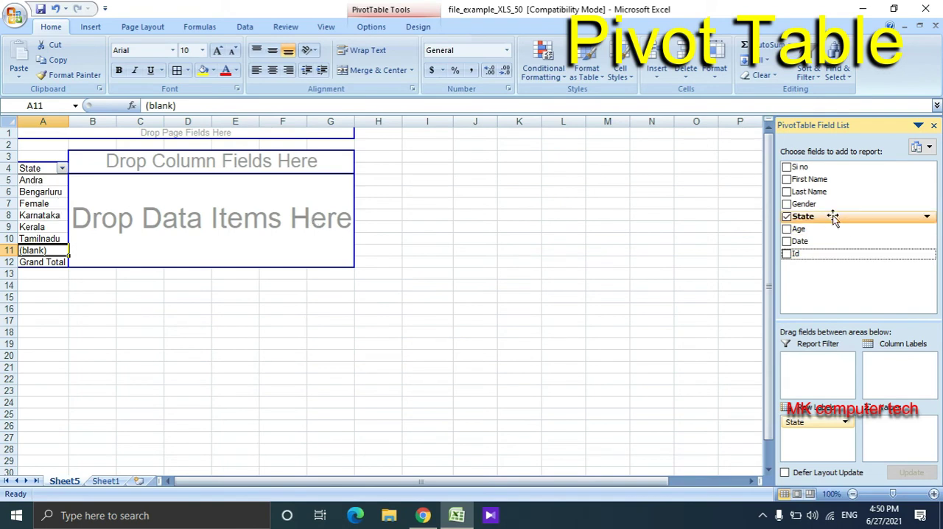
left_click_drag(826, 211, 827, 454)
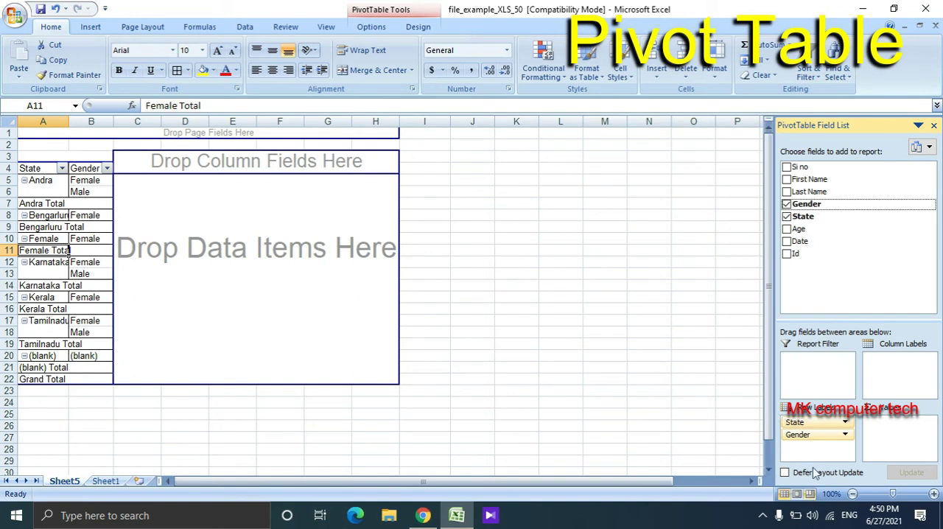
left_click_drag(816, 436, 901, 375)
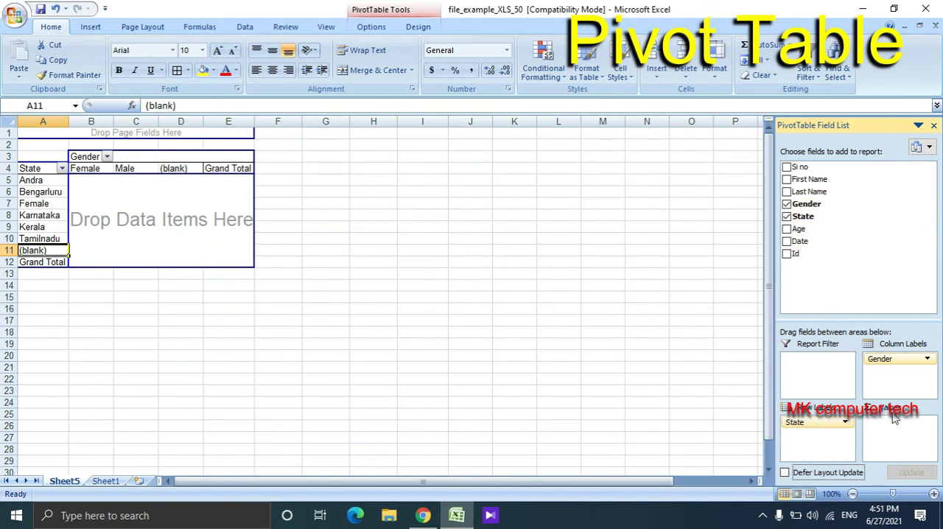
left_click_drag(810, 204, 904, 442)
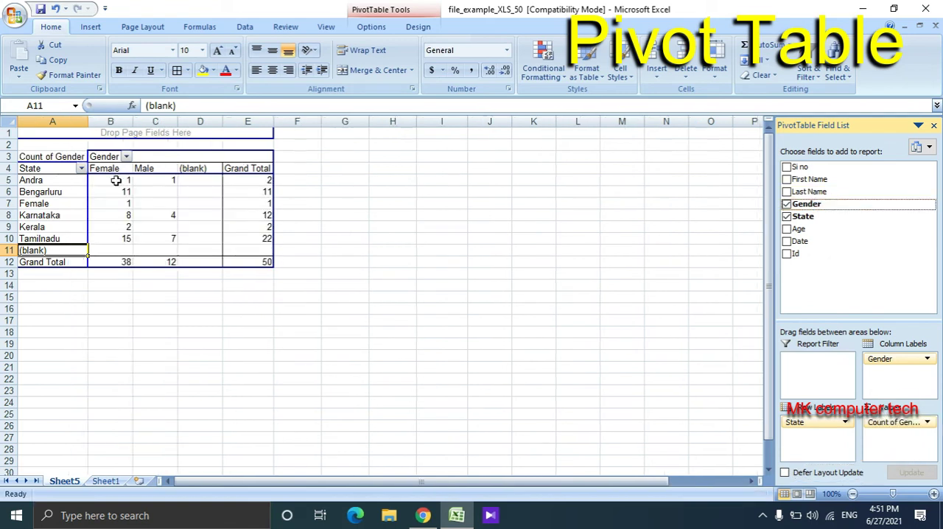
left_click(64, 181)
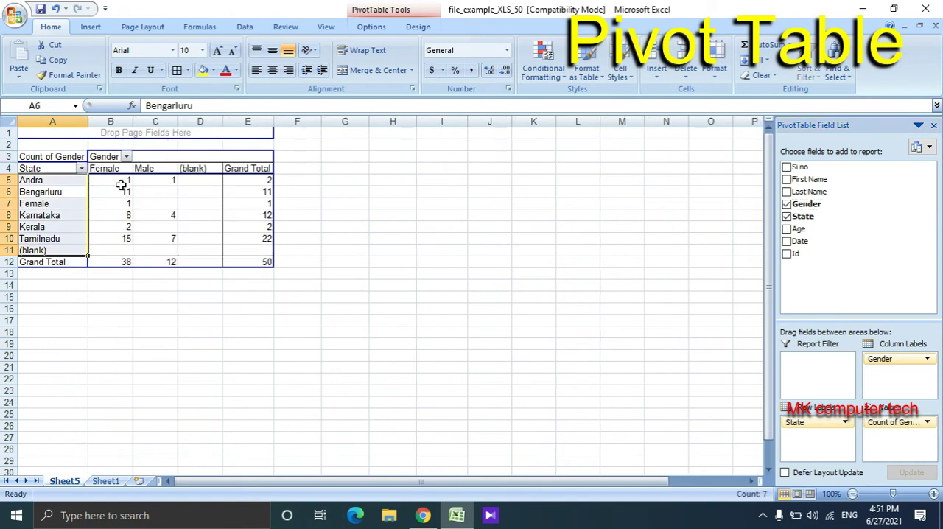
- Examine the PivotTable's Female, Male and Grand Total counts for Andra, Bengarluru and Karnataka, and the Female column's grand total
left_click(121, 184)
left_click(151, 183)
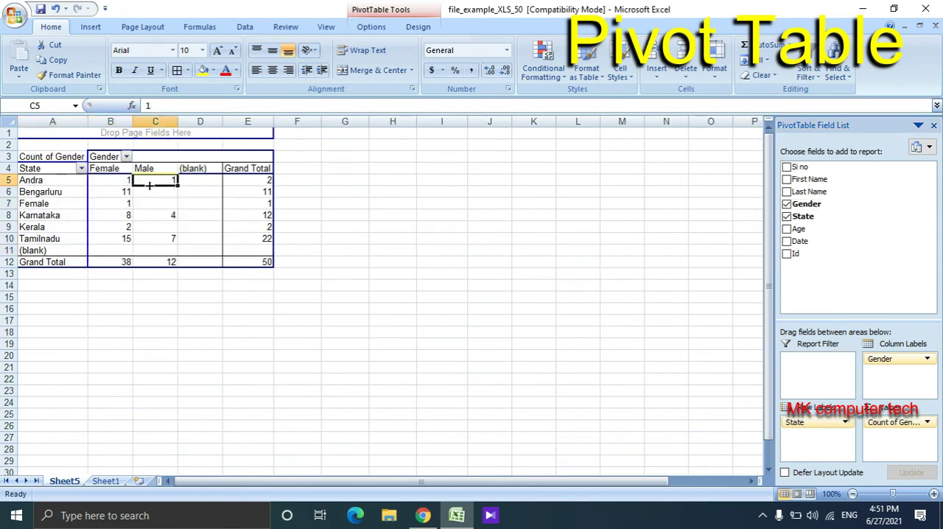
left_click(266, 183)
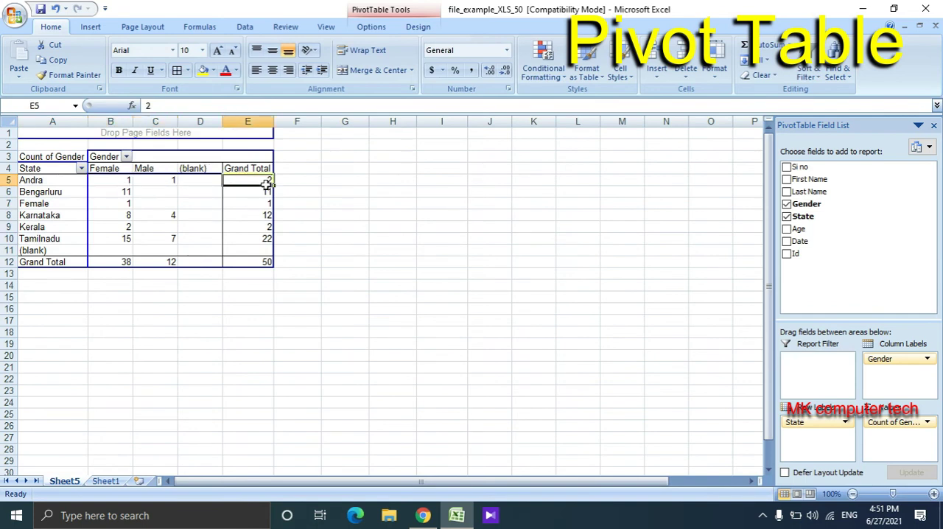
left_click(71, 193)
left_click(114, 193)
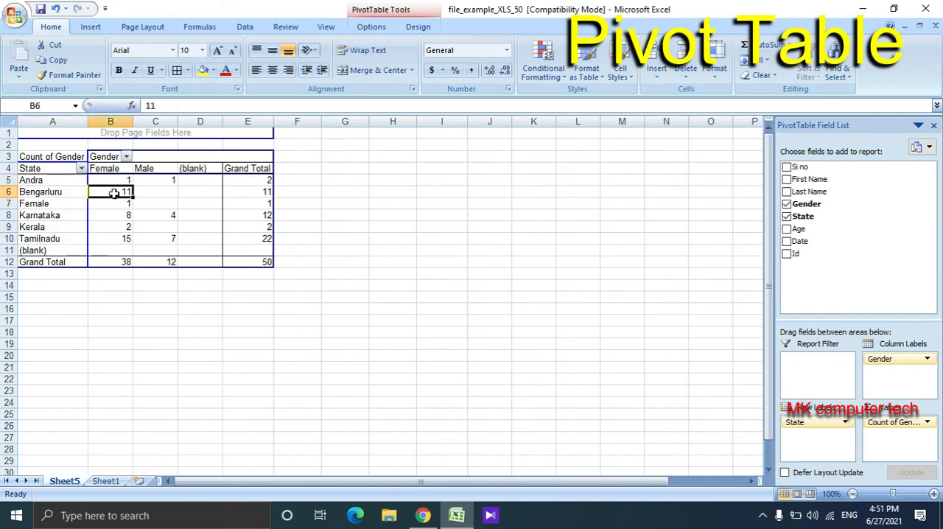
left_click(142, 192)
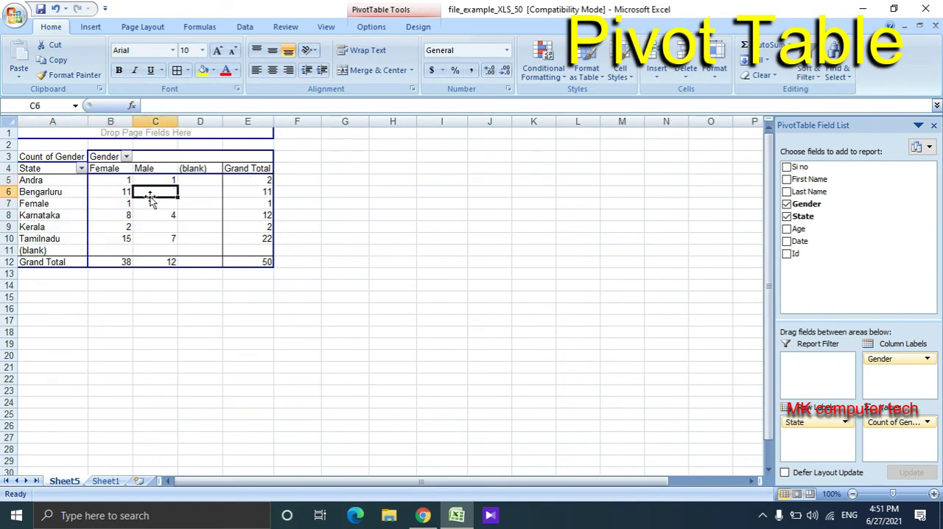
left_click(191, 203)
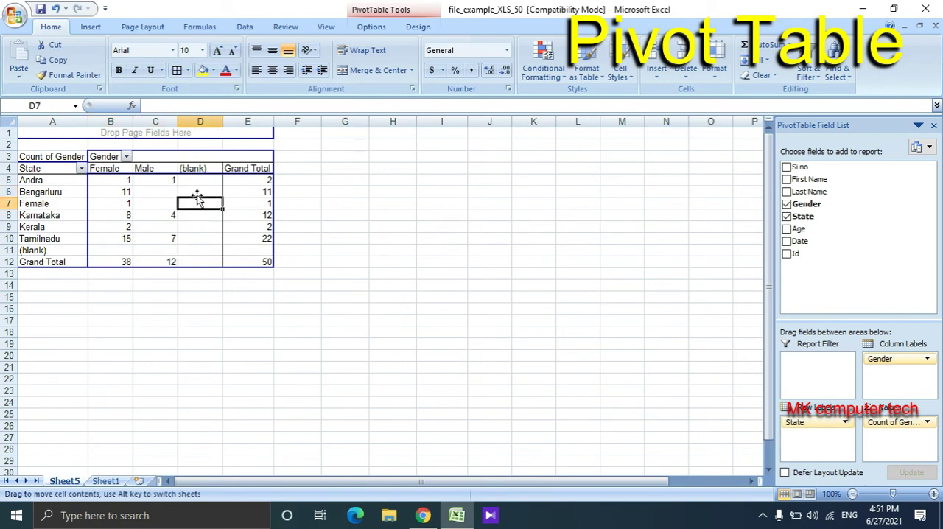
left_click(258, 191)
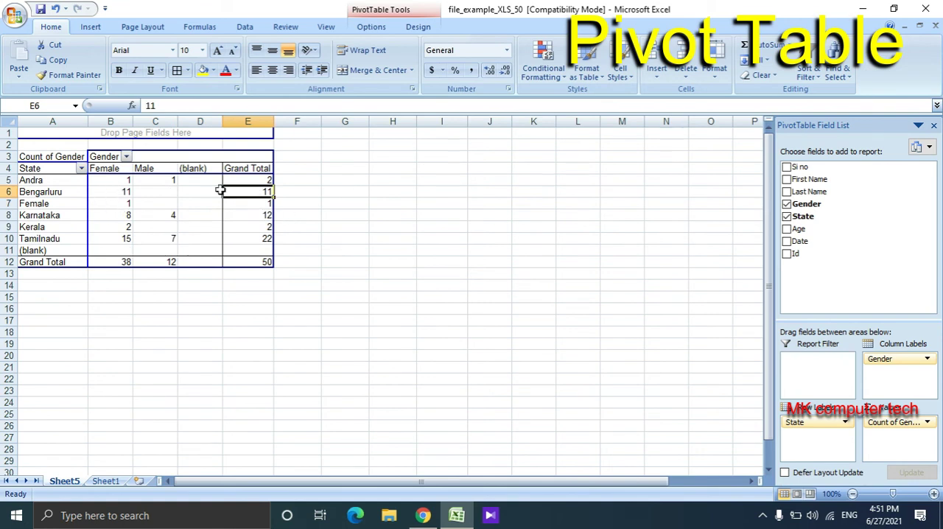
left_click(265, 179)
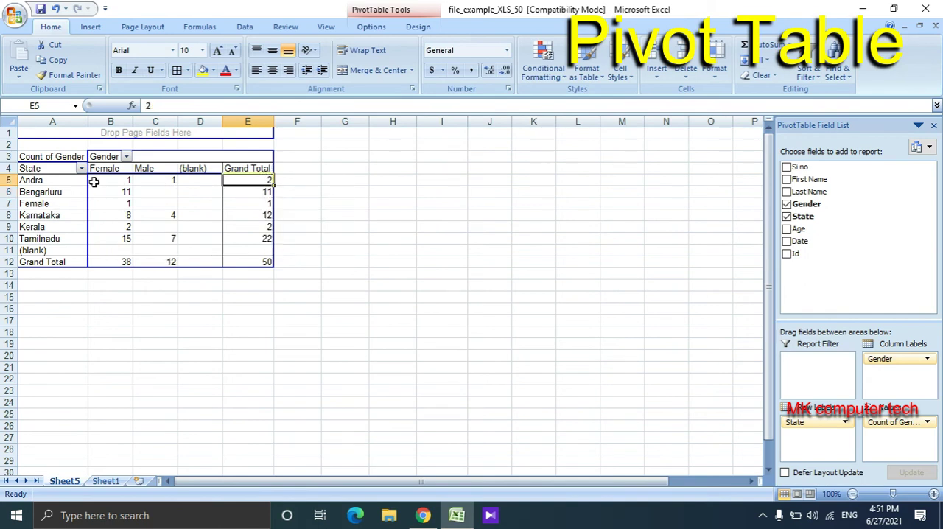
left_click(116, 262)
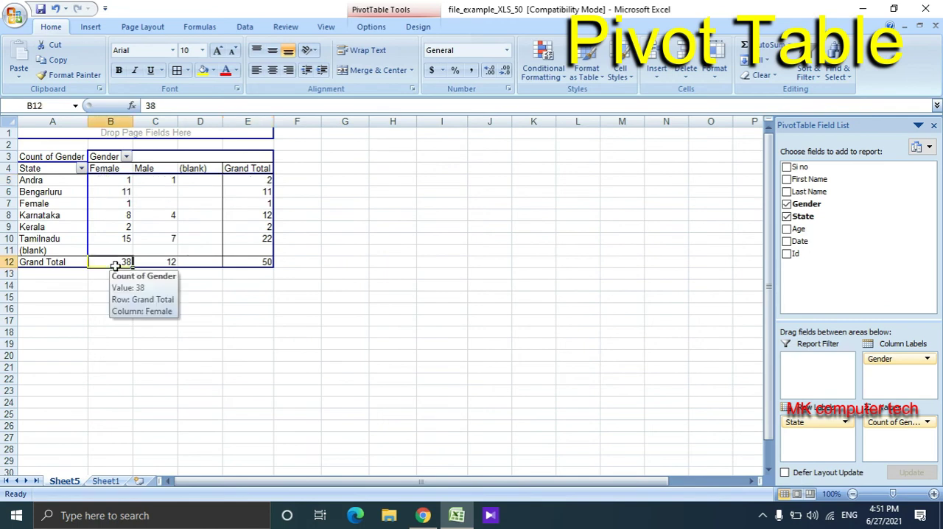
left_click(306, 236)
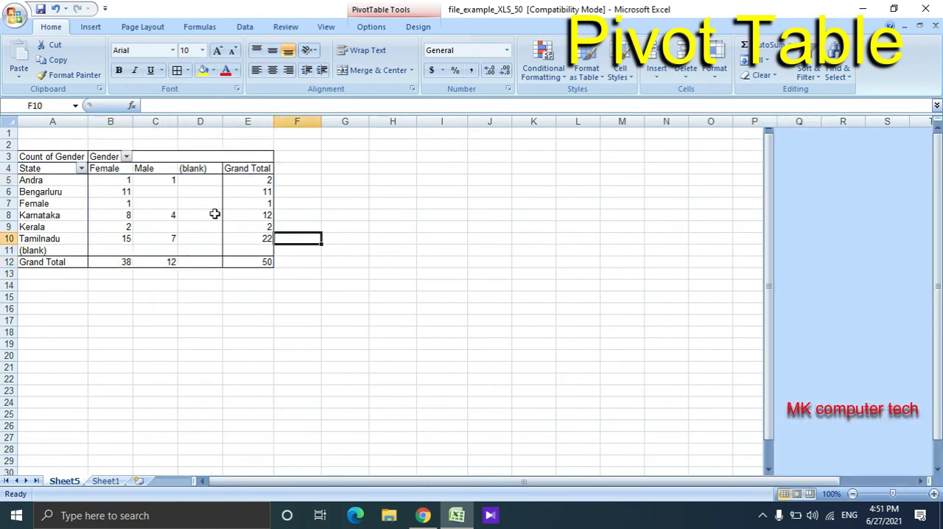
left_click(173, 214)
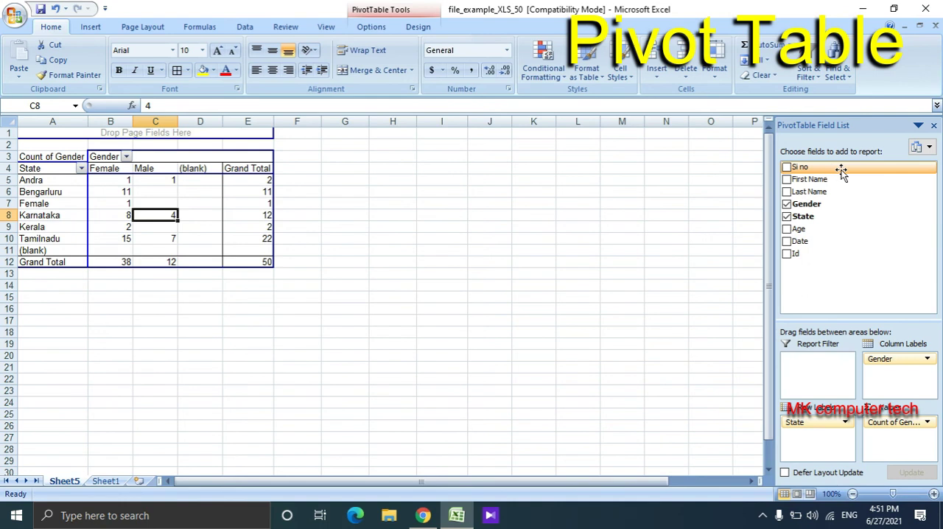
- Add the Age field to the PivotTable's row labels beneath State
left_click_drag(793, 231, 823, 447)
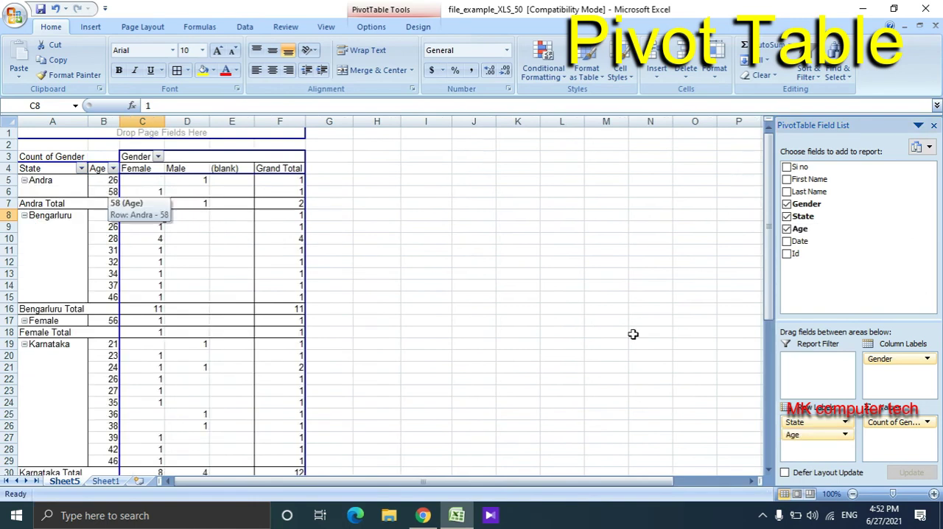
mouse_move(810, 435)
left_mouse_down()
mouse_move(916, 454)
mouse_move(818, 456)
mouse_move(858, 427)
mouse_move(894, 378)
mouse_move(816, 434)
left_mouse_up()
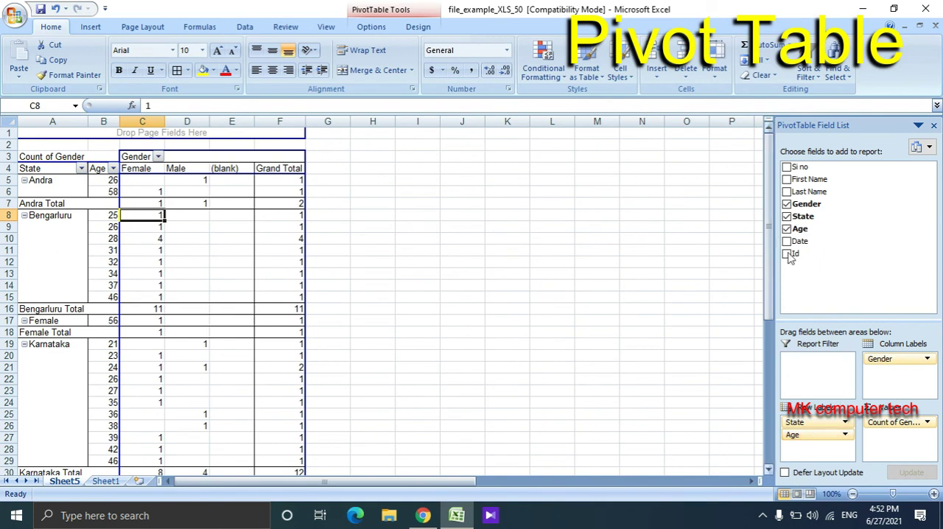
- Try adding the Age field to the PivotTable's values, and undo that addition
left_click_drag(808, 229, 911, 458)
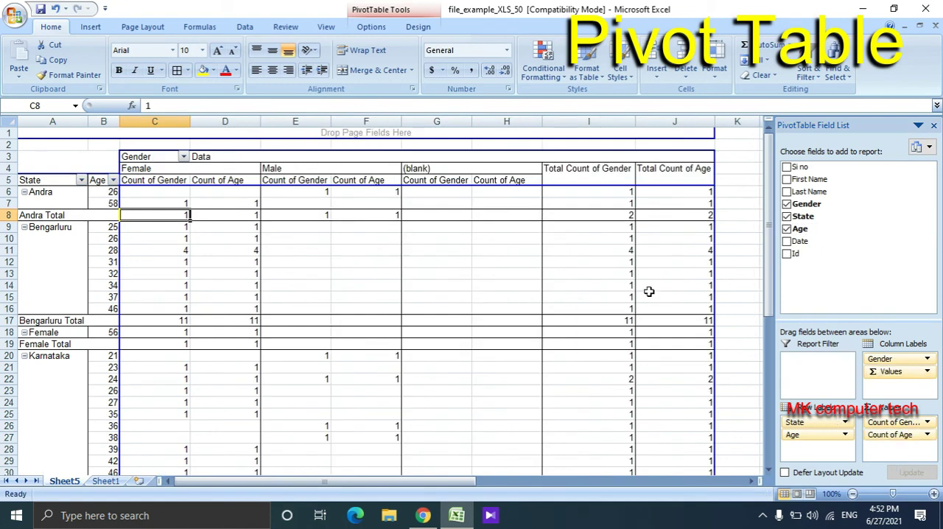
key("ctrl+z")
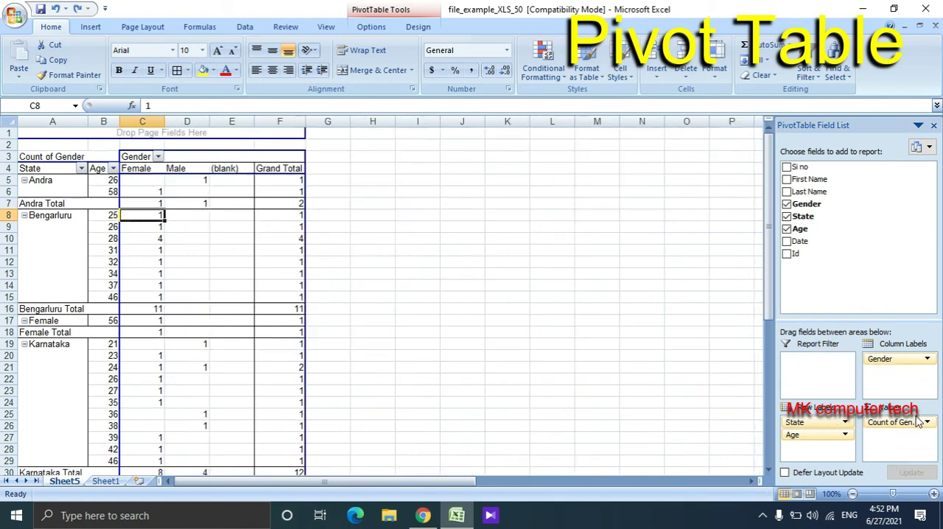
left_click(824, 435)
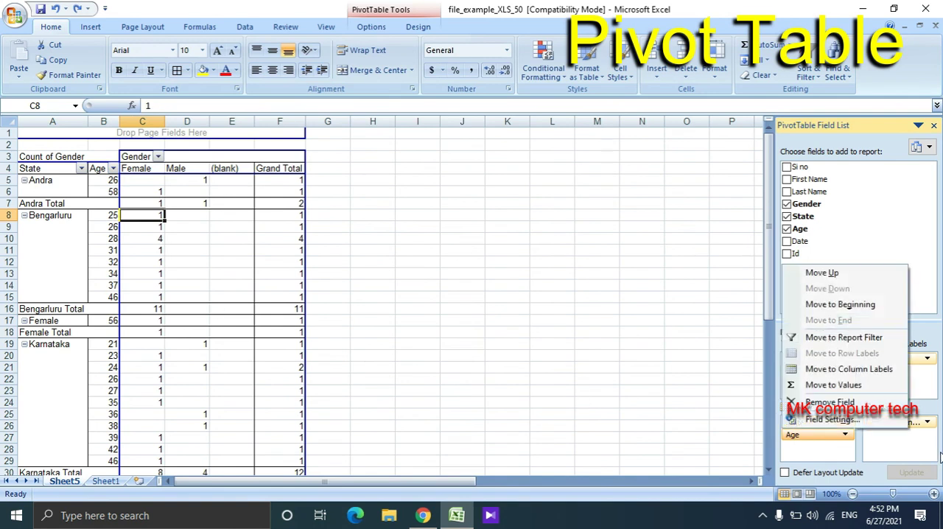
left_click(795, 443)
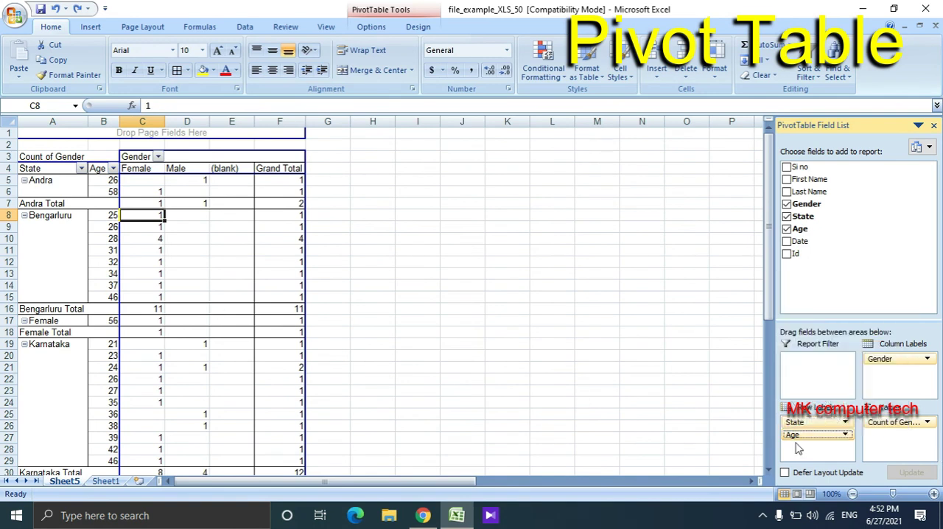
- Check Andra's gender counts by age, and collapse the Andra, Bengarluru, Karnataka and Kerala groups
left_click(115, 193)
left_click(140, 197)
left_click(113, 185)
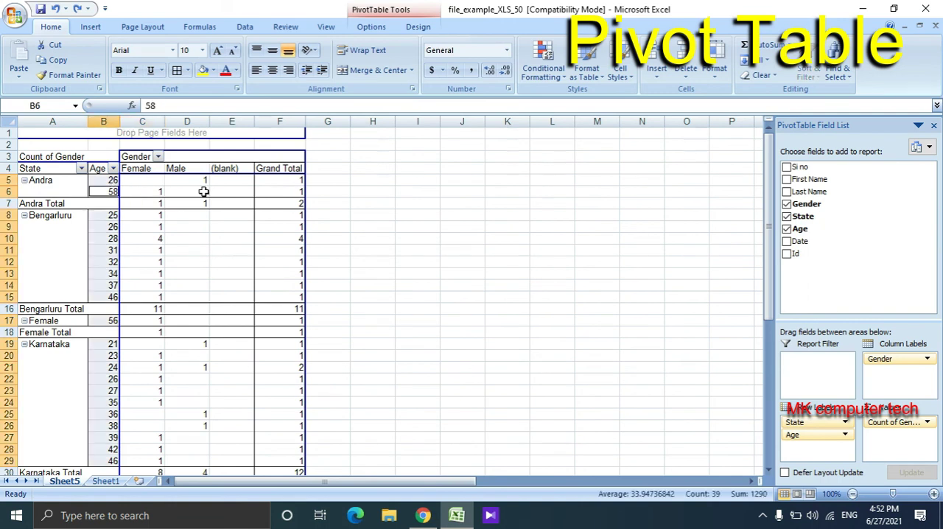
left_click(204, 183)
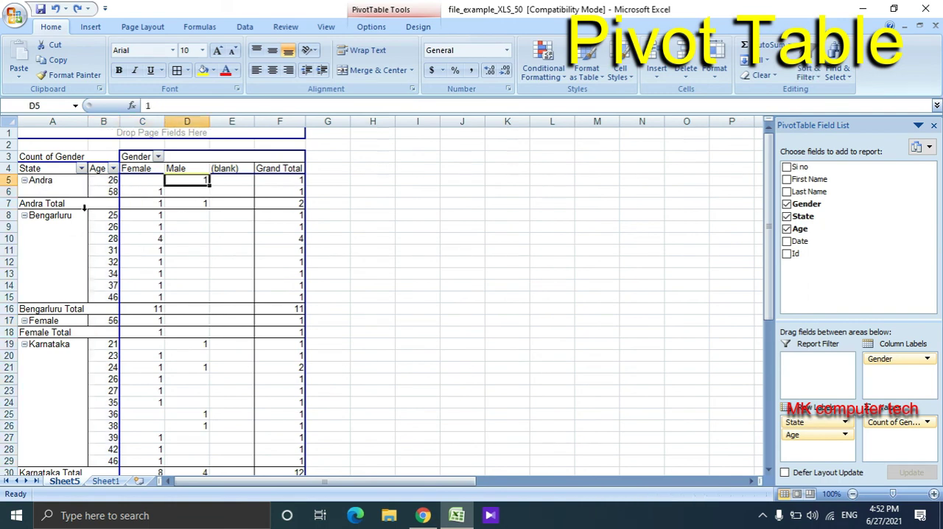
left_click(24, 180)
left_click(25, 192)
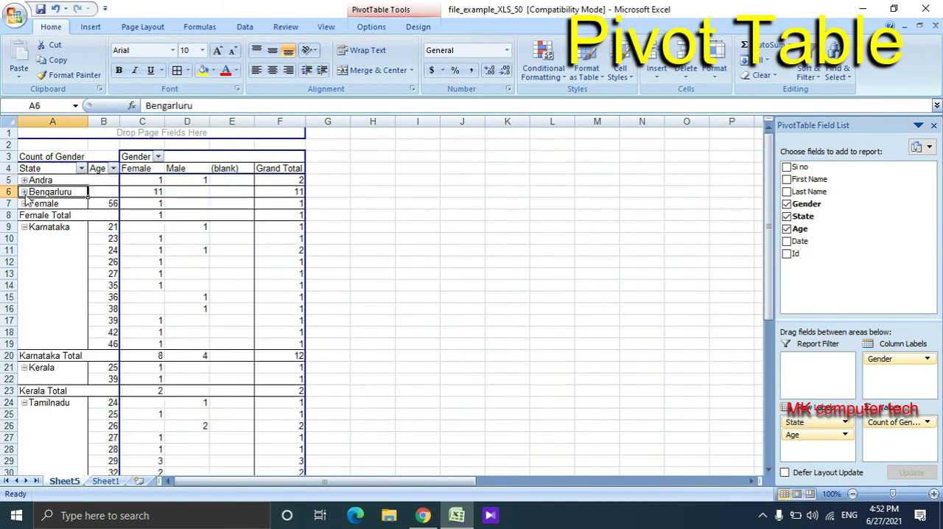
left_click(24, 227)
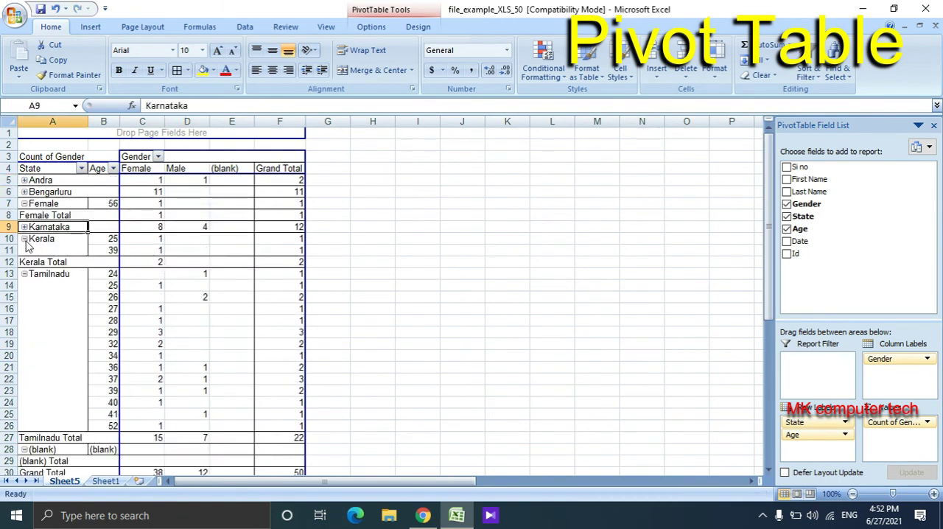
left_click(24, 239)
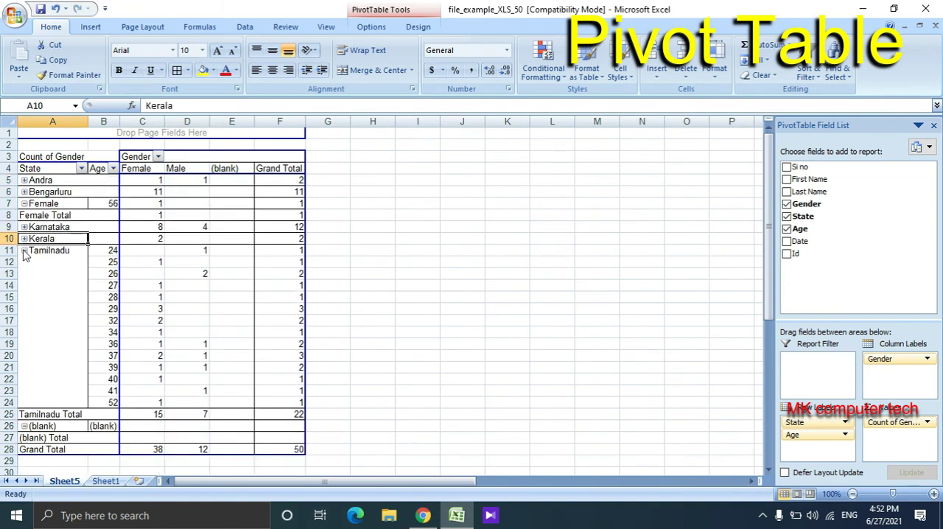
- Check Tamilnadu's gender counts for its youngest ages, and collapse the Tamilnadu group
left_click(112, 251)
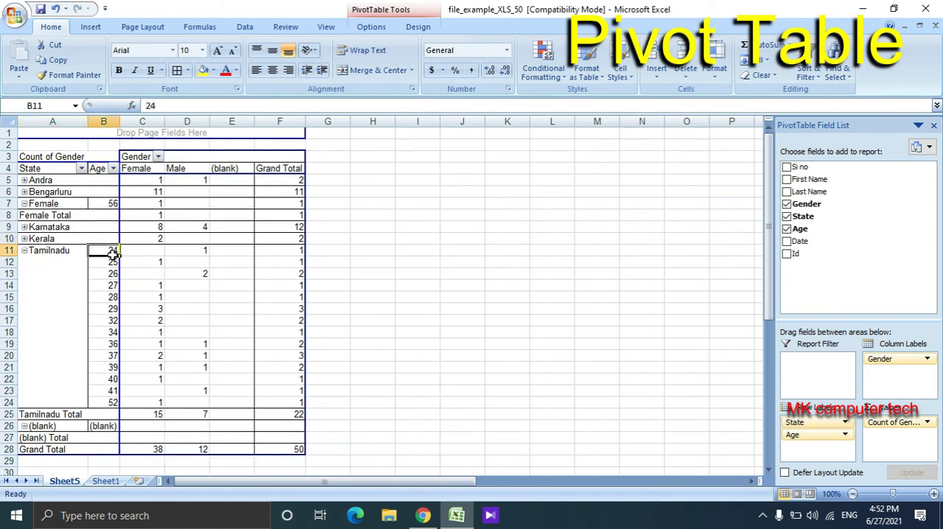
left_click(205, 251)
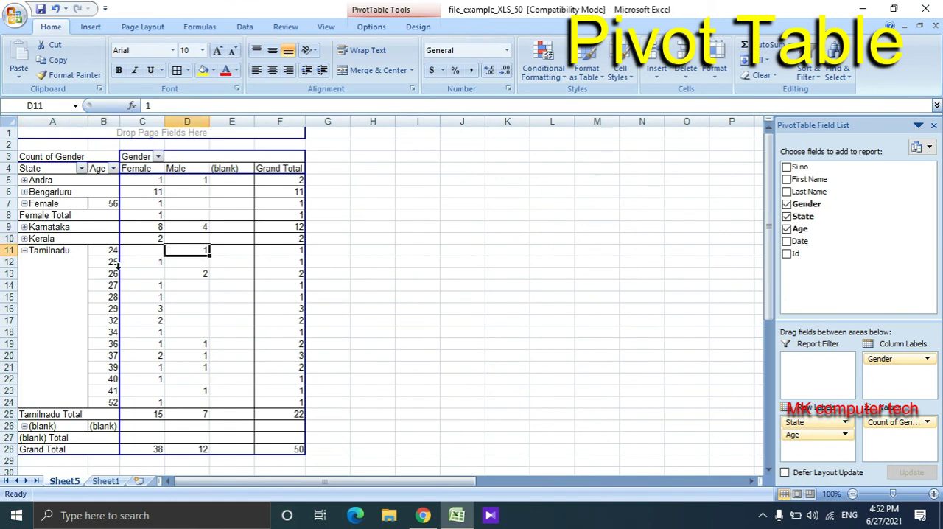
left_click(155, 261)
left_click(151, 275)
left_click(198, 274)
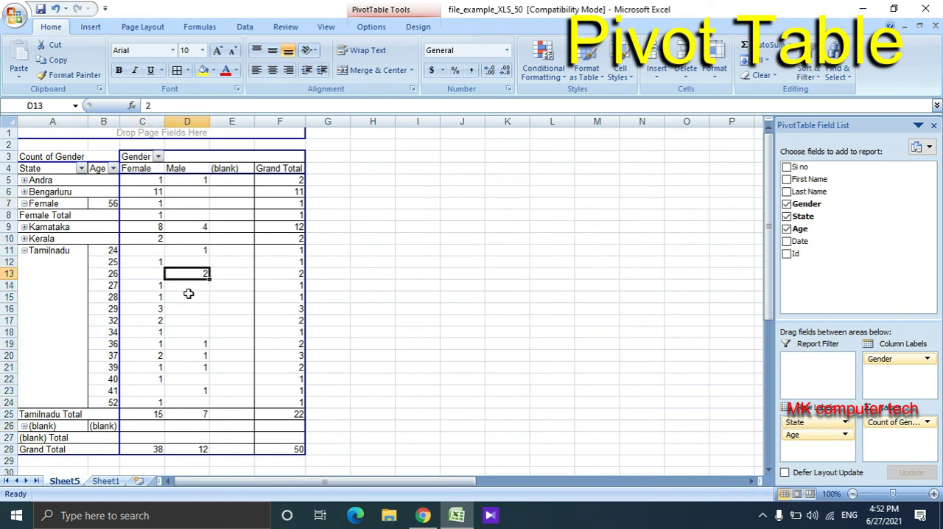
left_click(24, 251)
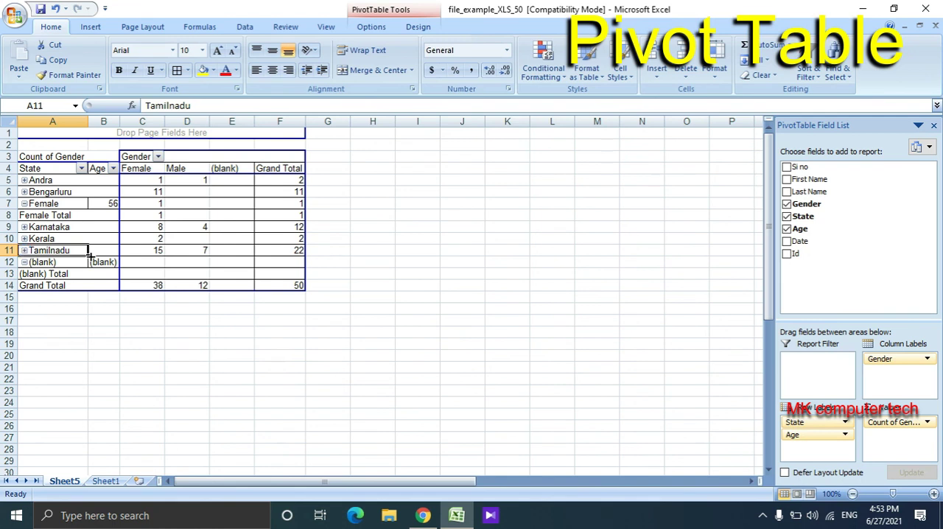
left_click(170, 310)
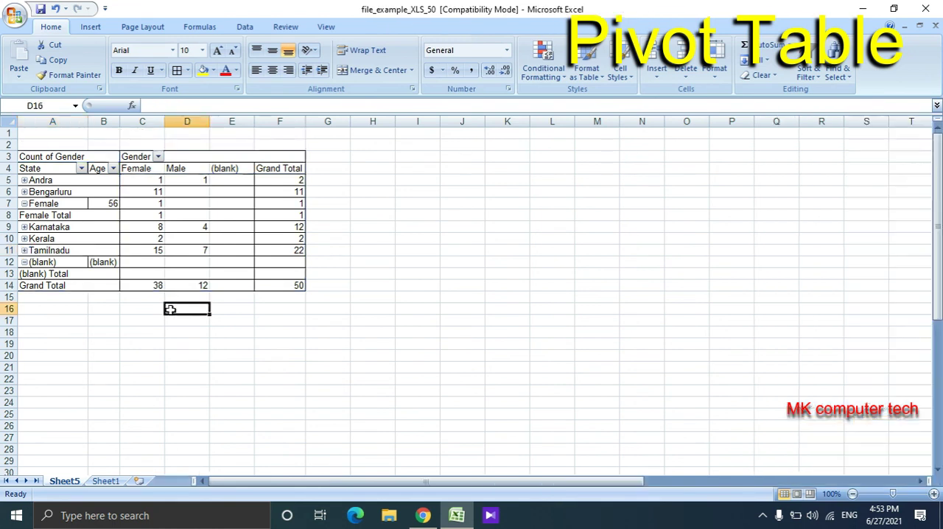
left_click(94, 232)
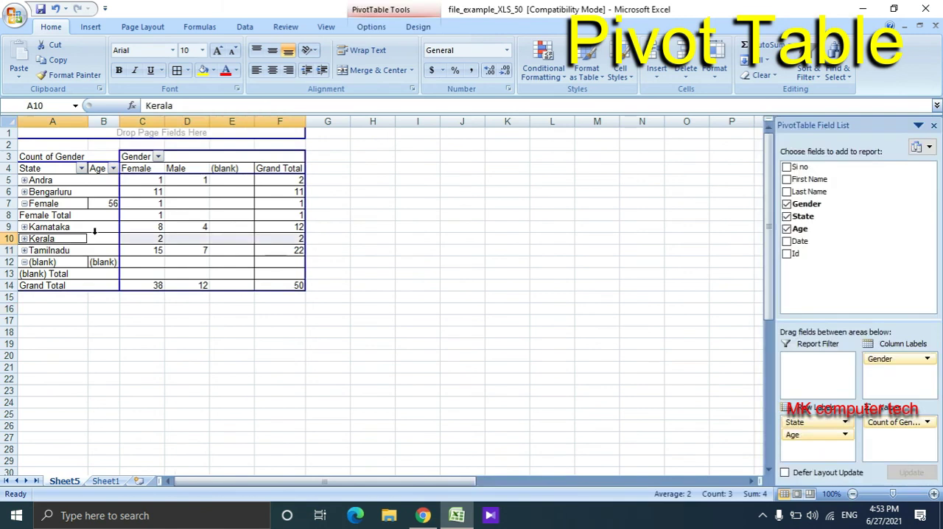
- Turn on filtering for the header row of Sheet1, and filter the Gender column to Male only
left_click(107, 480)
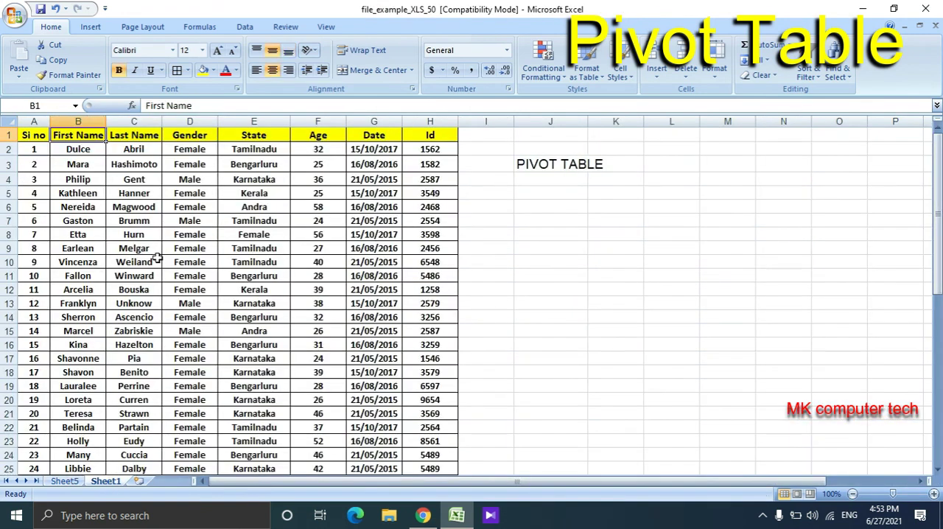
left_click(9, 135)
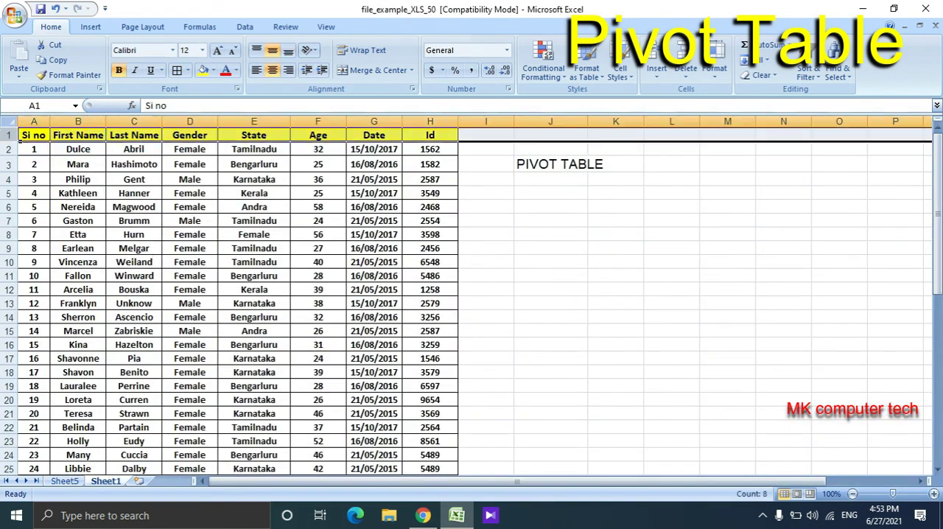
key("ctrl+shift+l")
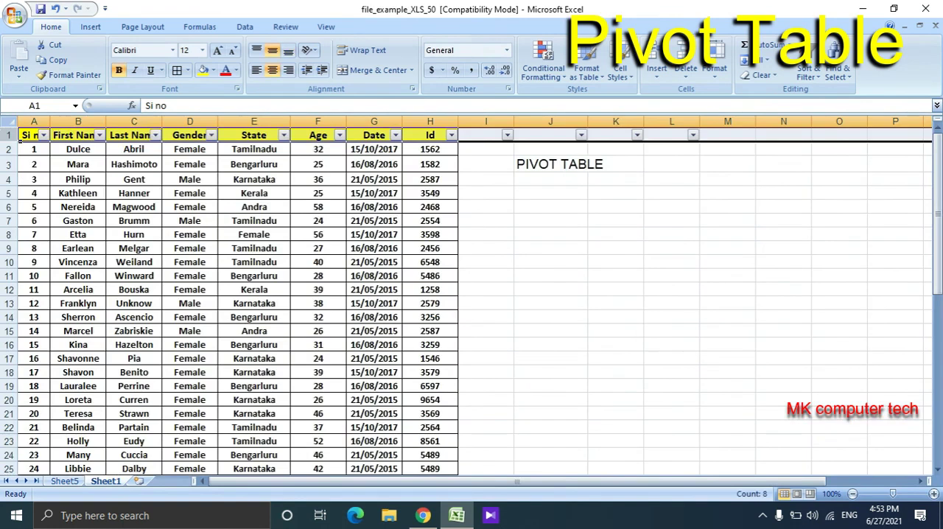
left_click(211, 136)
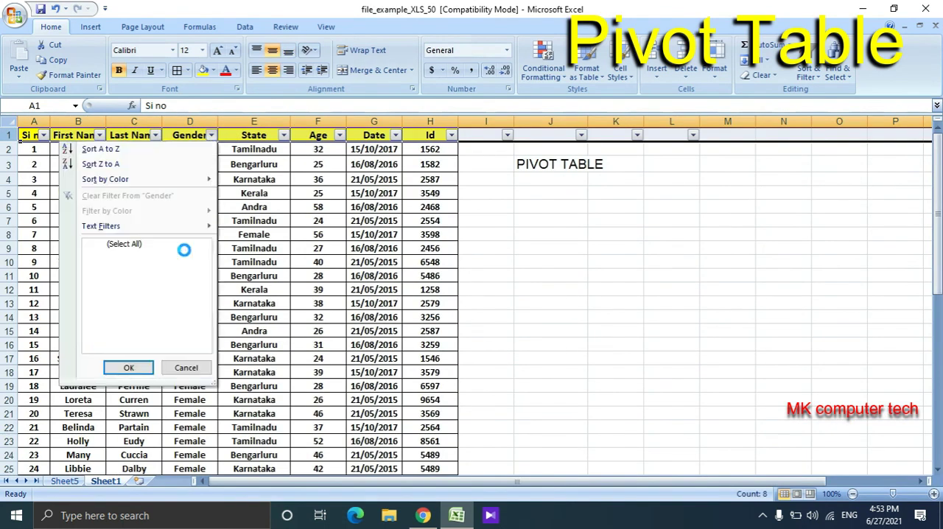
left_click(102, 254)
left_click(139, 366)
- Filter the State column to Tamilnadu only, excluding Andra and Karnataka
left_click(284, 135)
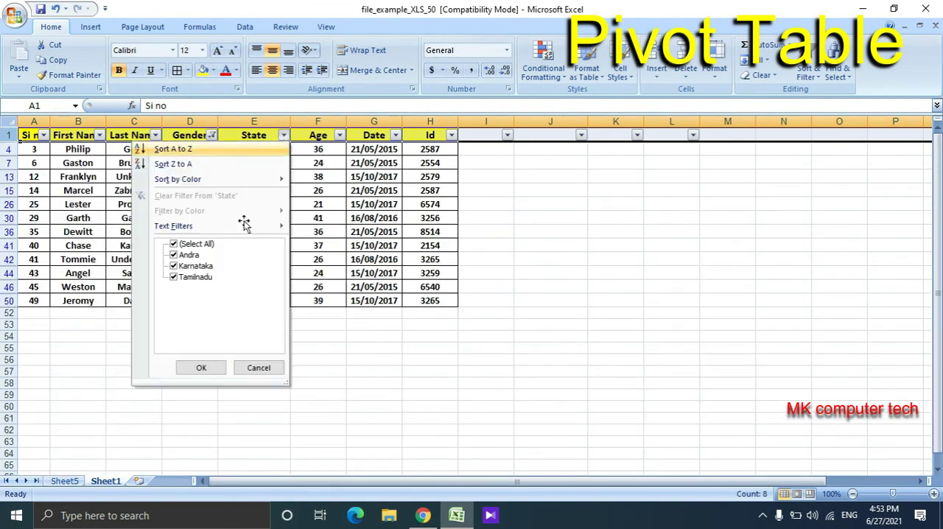
left_click(188, 257)
left_click(188, 256)
left_click(189, 266)
left_click(201, 368)
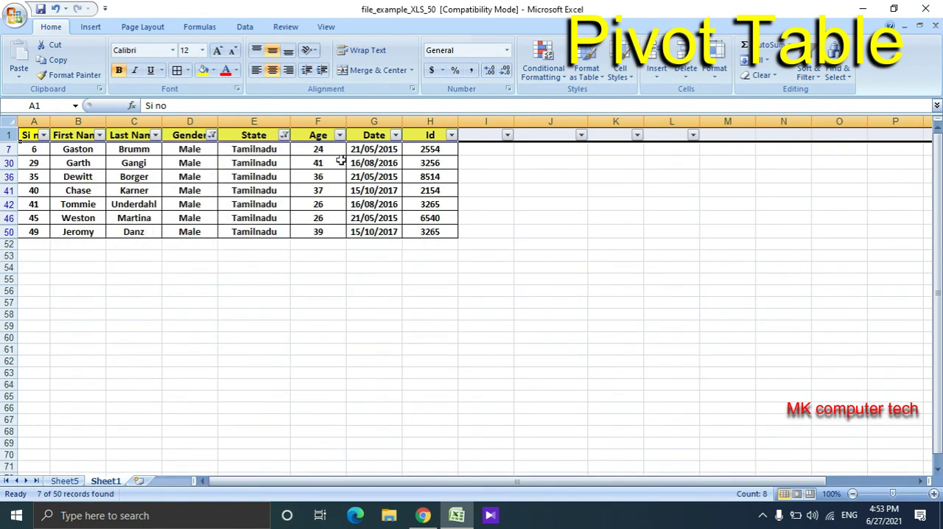
- Compare the filtered Tamilnadu rows on Sheet1 with the PivotTable's Male count for Tamilnadu on Sheet5
left_click_drag(279, 153, 282, 230)
left_click(61, 481)
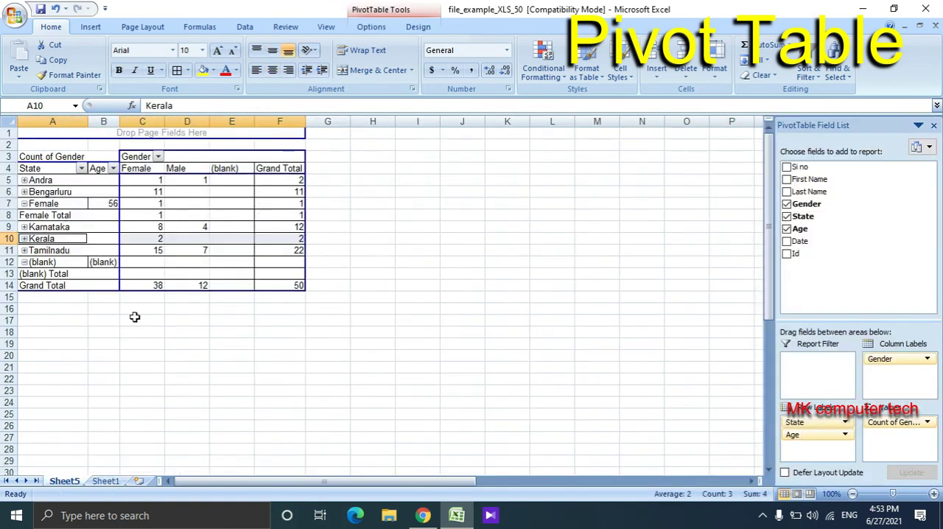
left_click(106, 252)
left_click(193, 250)
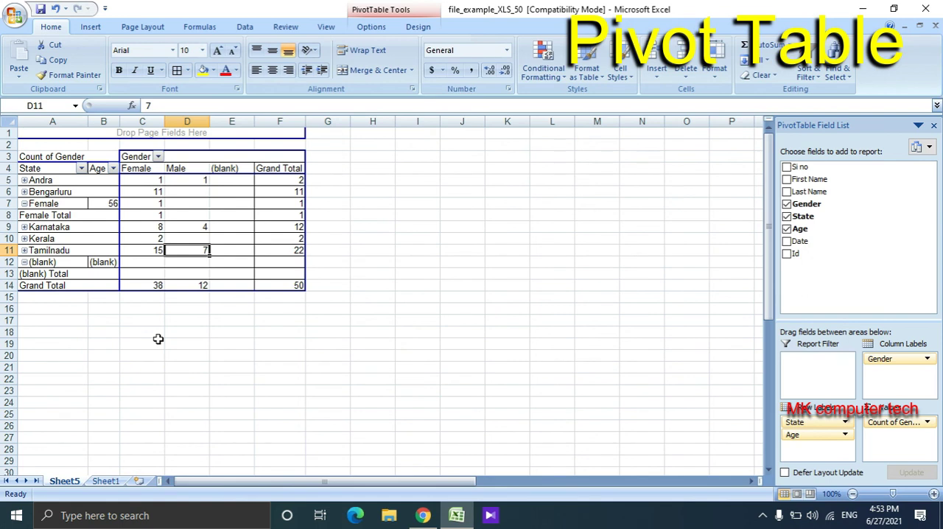
- Return to Sheet1 and turn off filtering on the header row to show all records
left_click(112, 483)
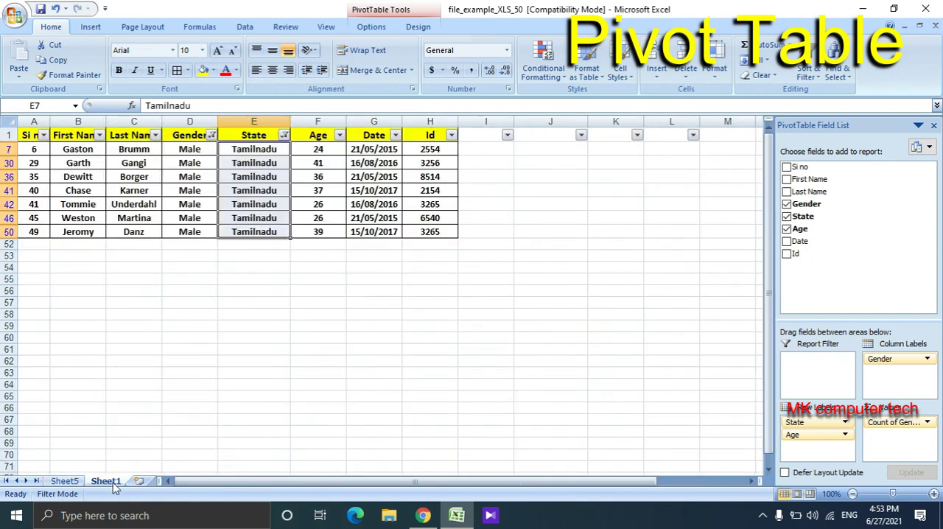
left_click(10, 135)
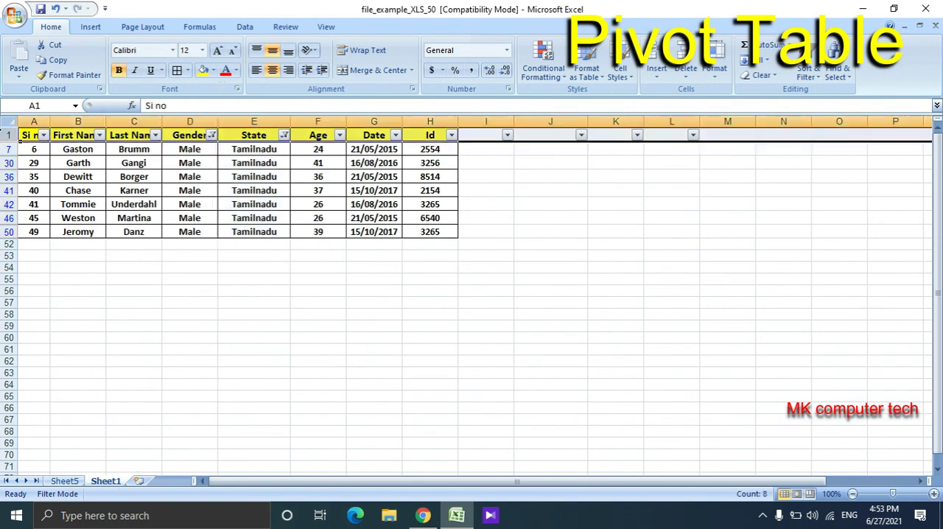
key("ctrl+shift+l")
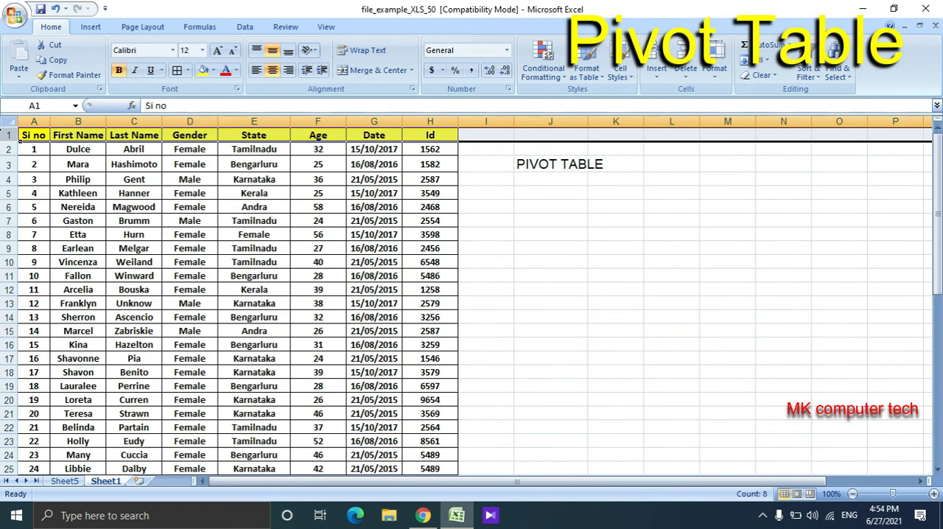